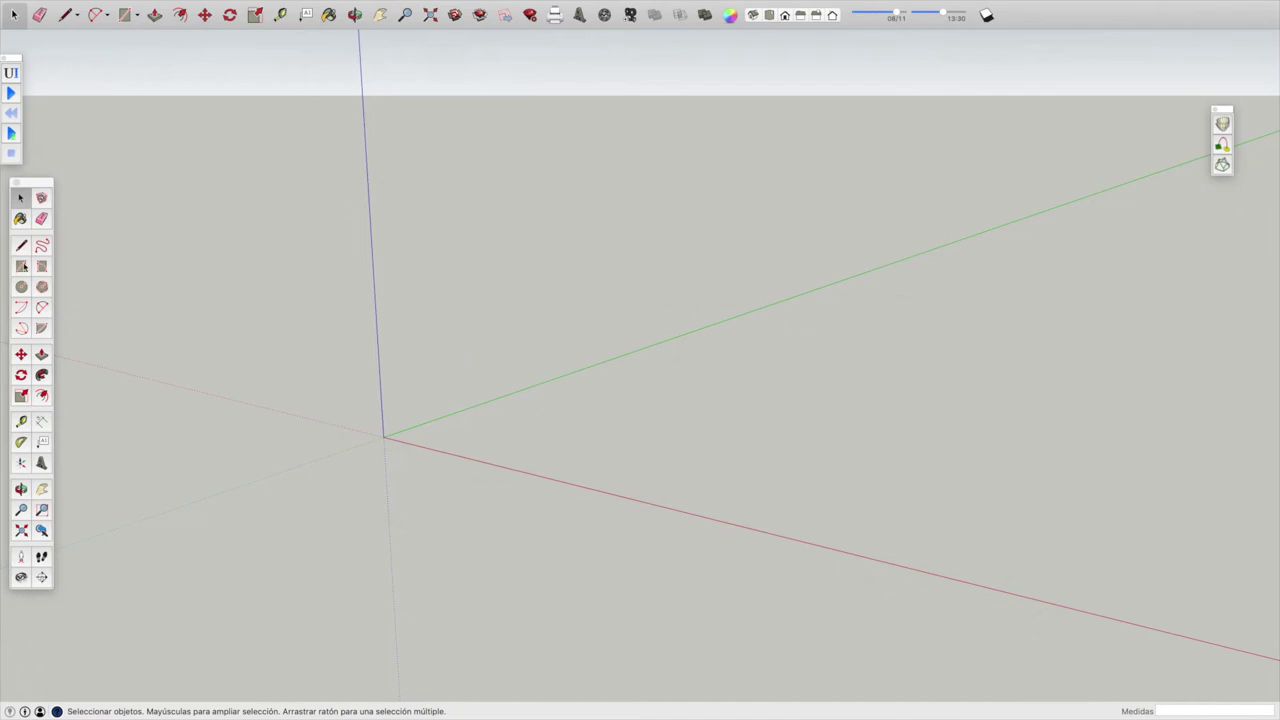
- Draw a 3000 × 3000 mm square from the origin
left_click(21, 266)
left_click(383, 437)
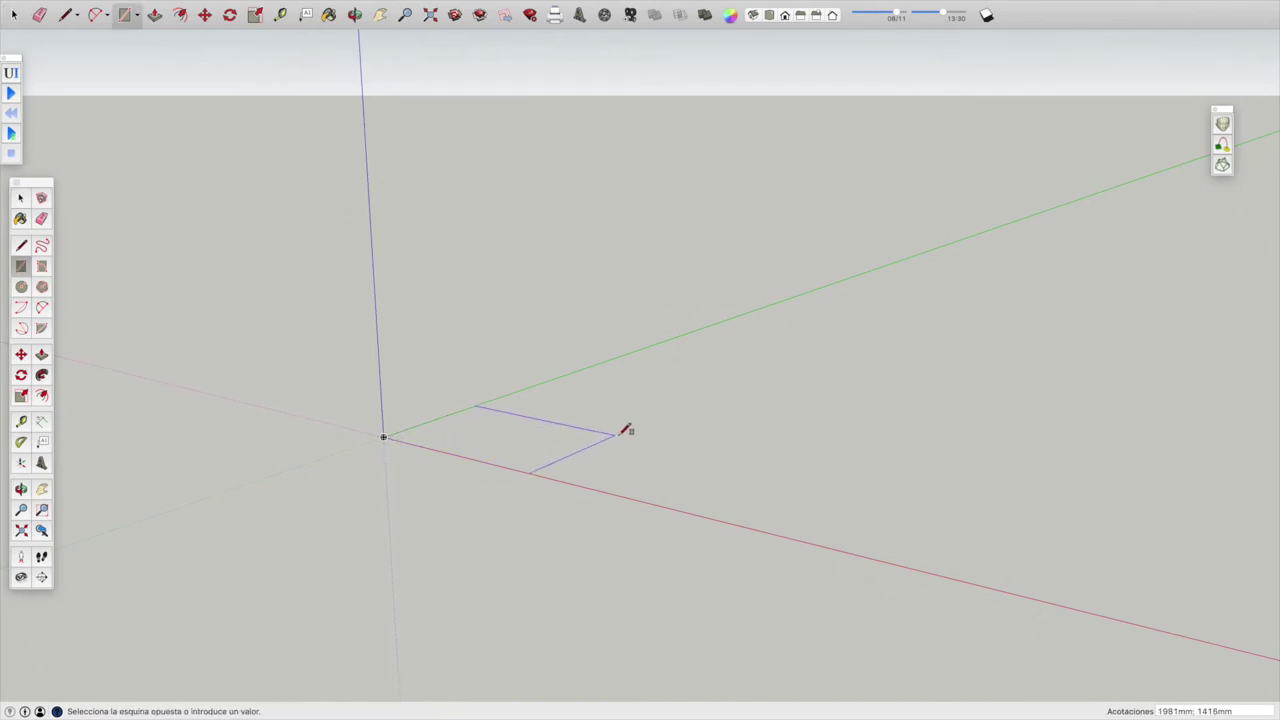
left_click(806, 412)
type("3000;3000")
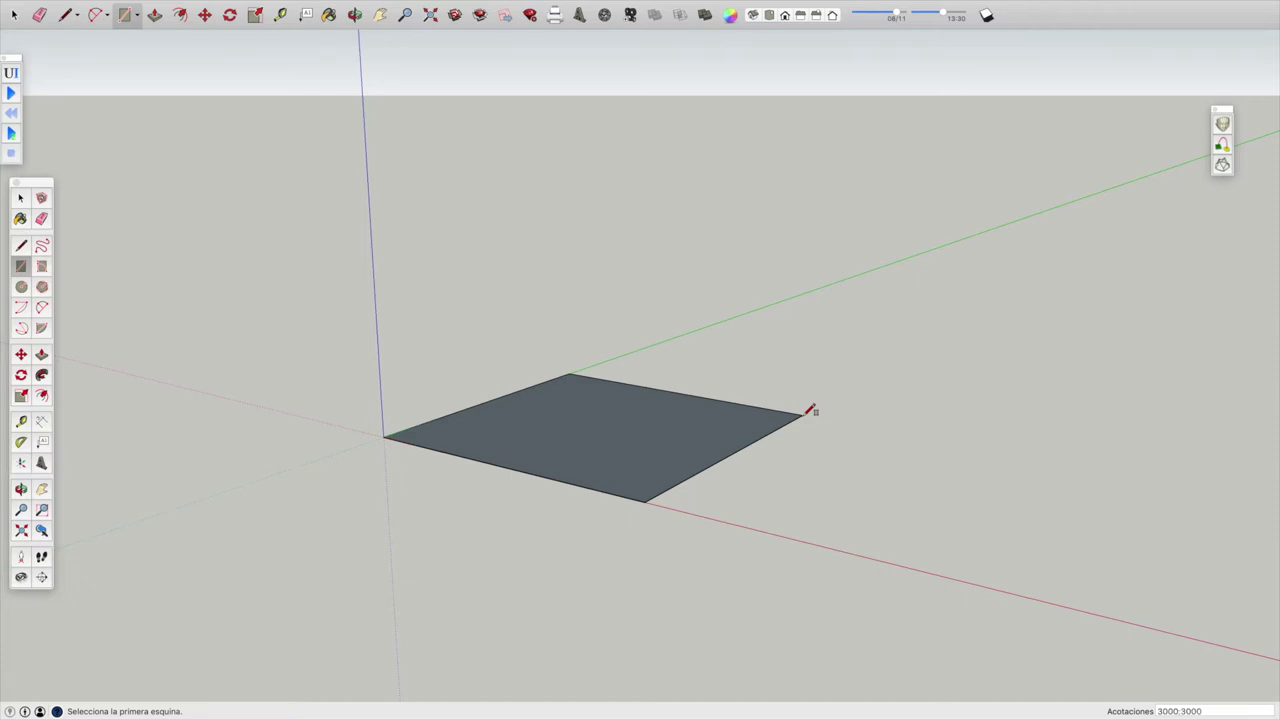
key("Return")
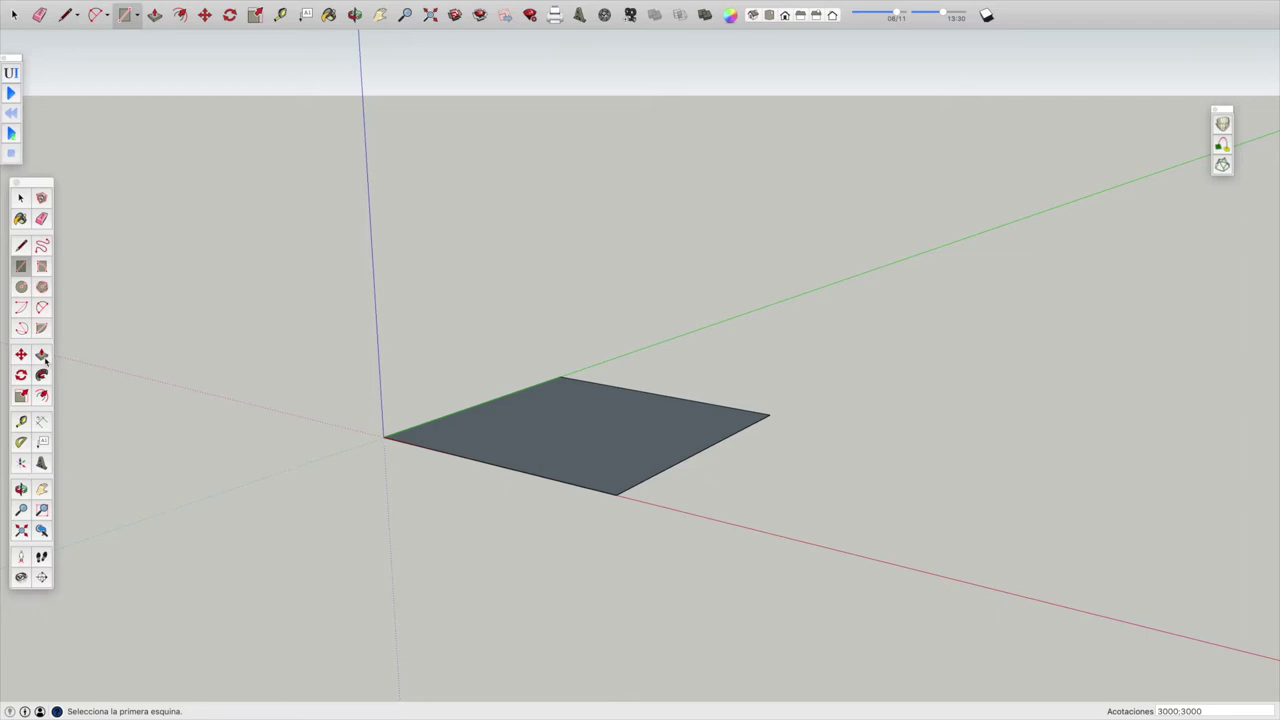
- Push/Pull the square up 600 mm into a solid slab
left_click(41, 355)
left_click(543, 416)
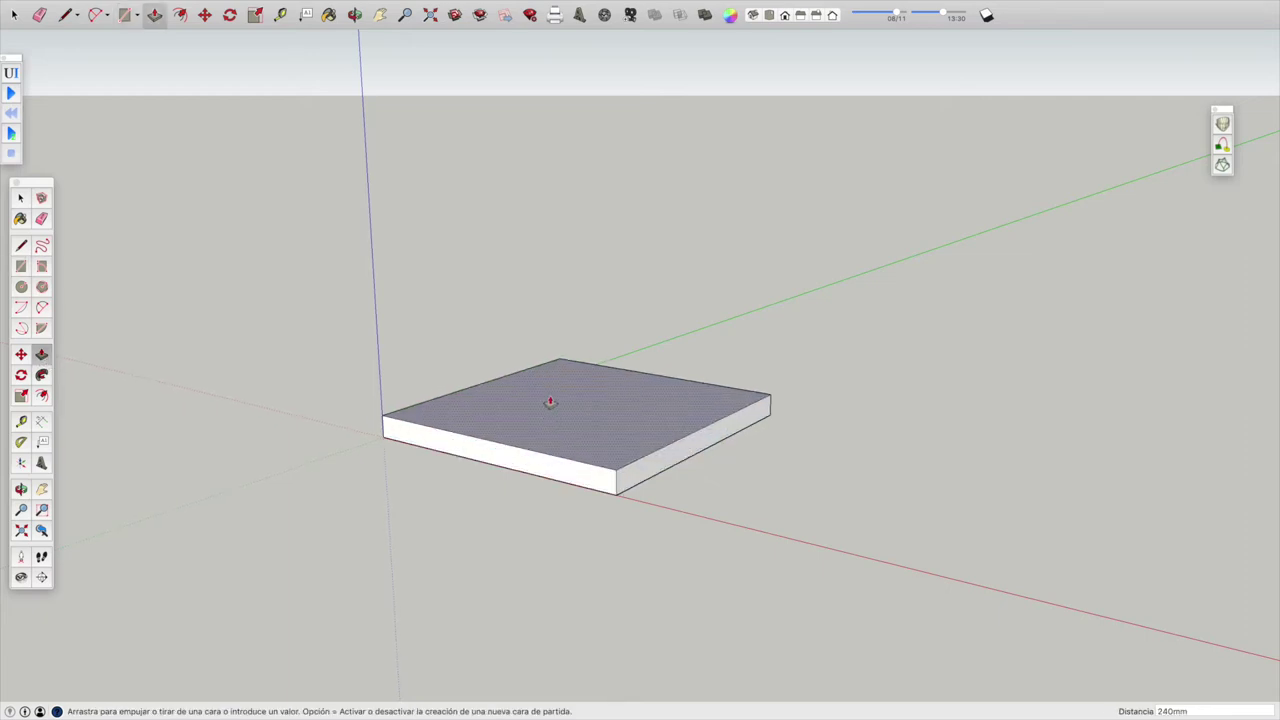
key("Return")
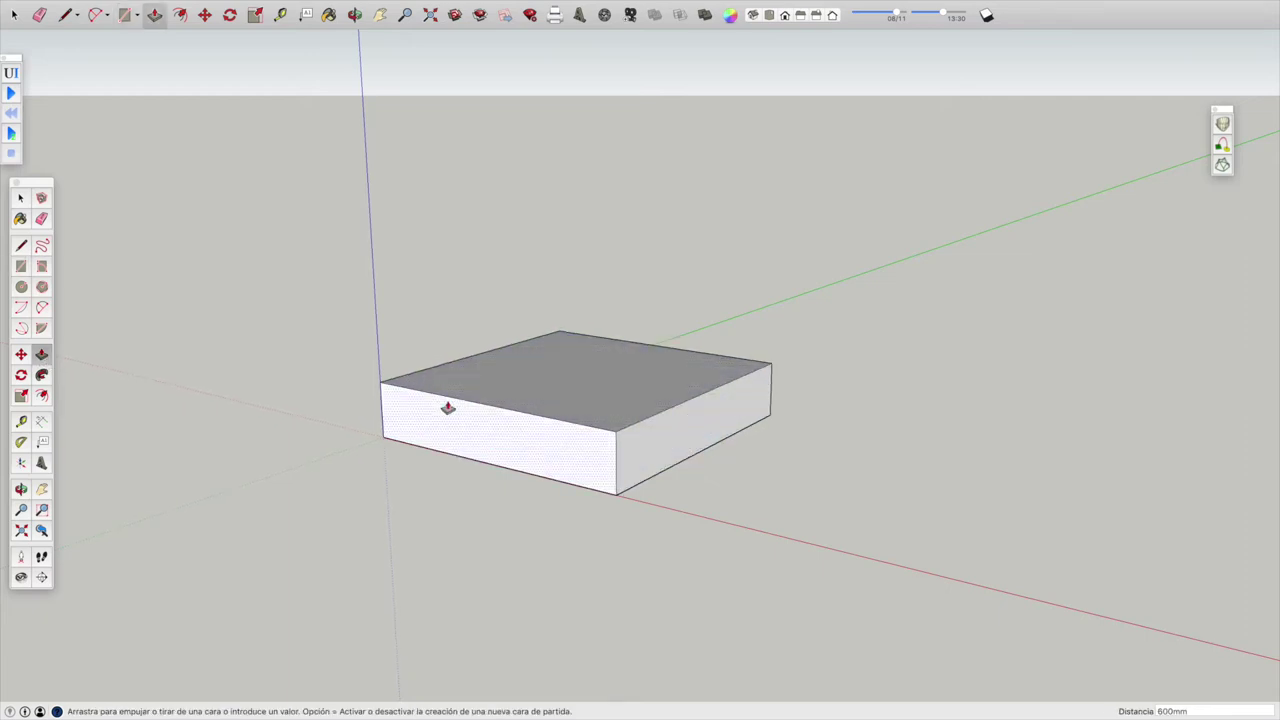
scroll(512, 470, "up", 3)
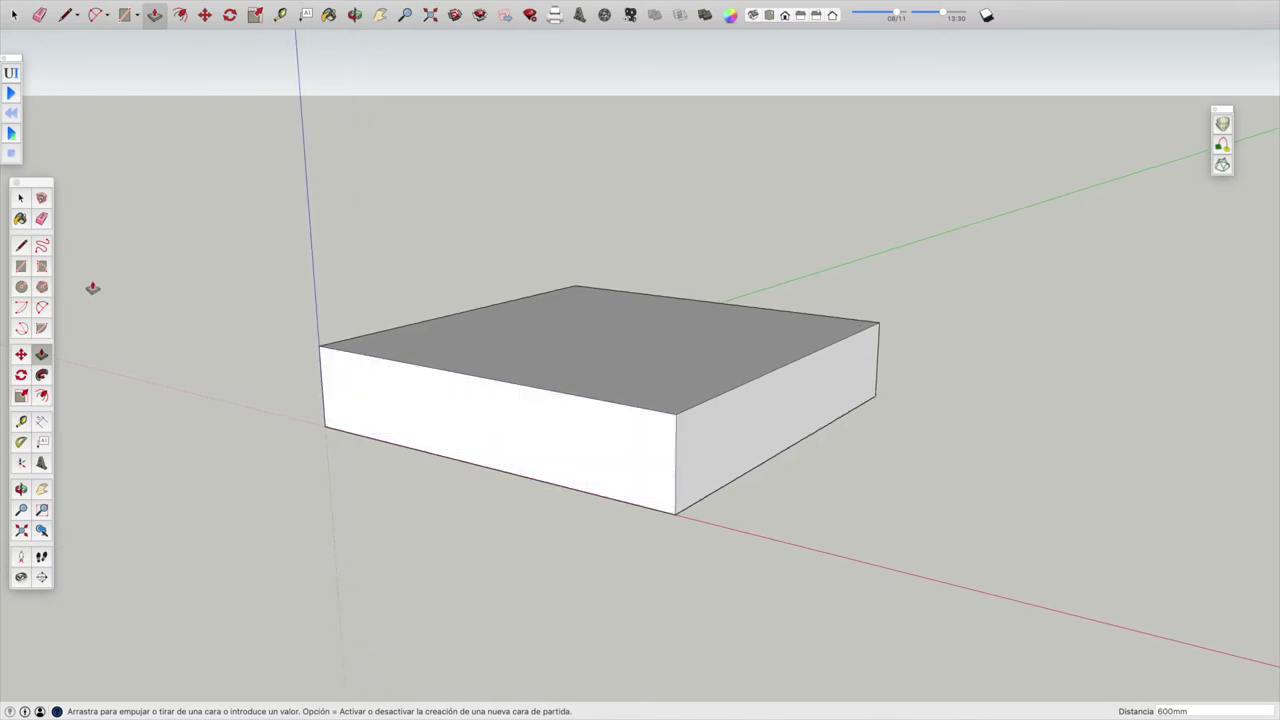
left_click(21, 246)
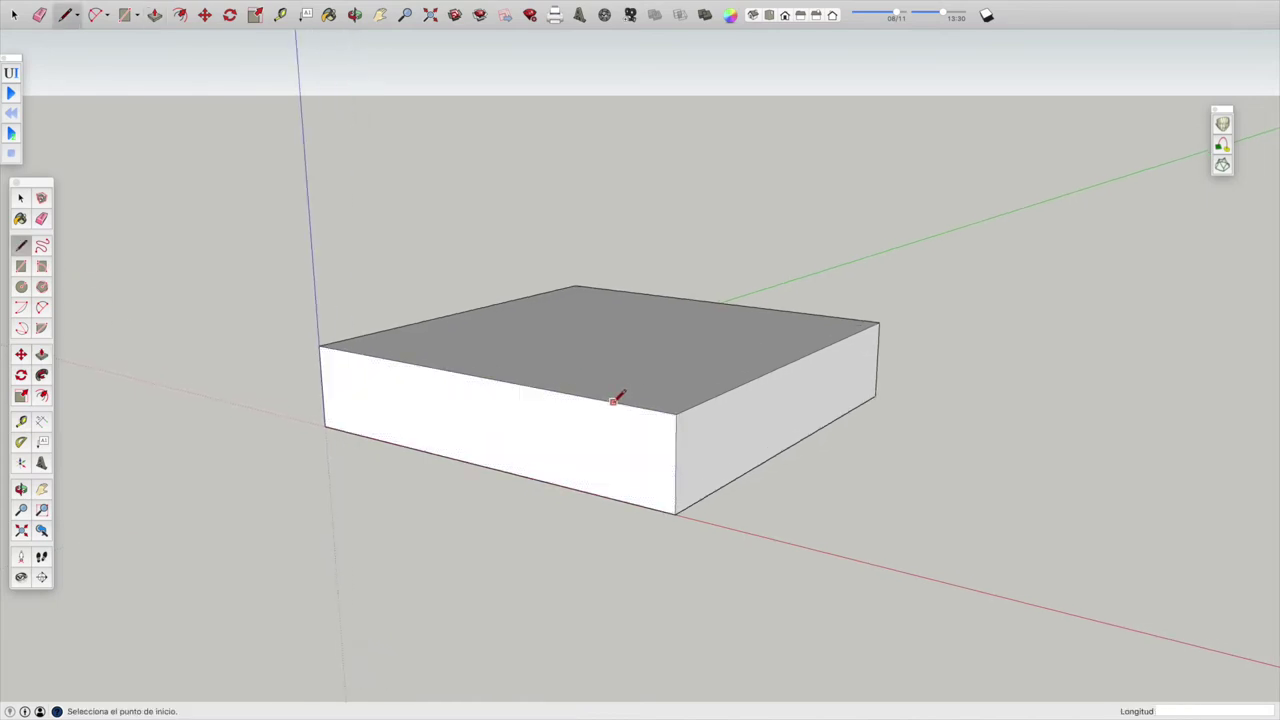
- Draw a staircase line profile down the slab's front face, from the top edge to the right side edge
left_click(613, 401)
left_click(613, 420)
left_click(630, 421)
left_click(630, 445)
left_click(647, 447)
left_click(647, 469)
left_click(675, 471)
left_click(20, 200)
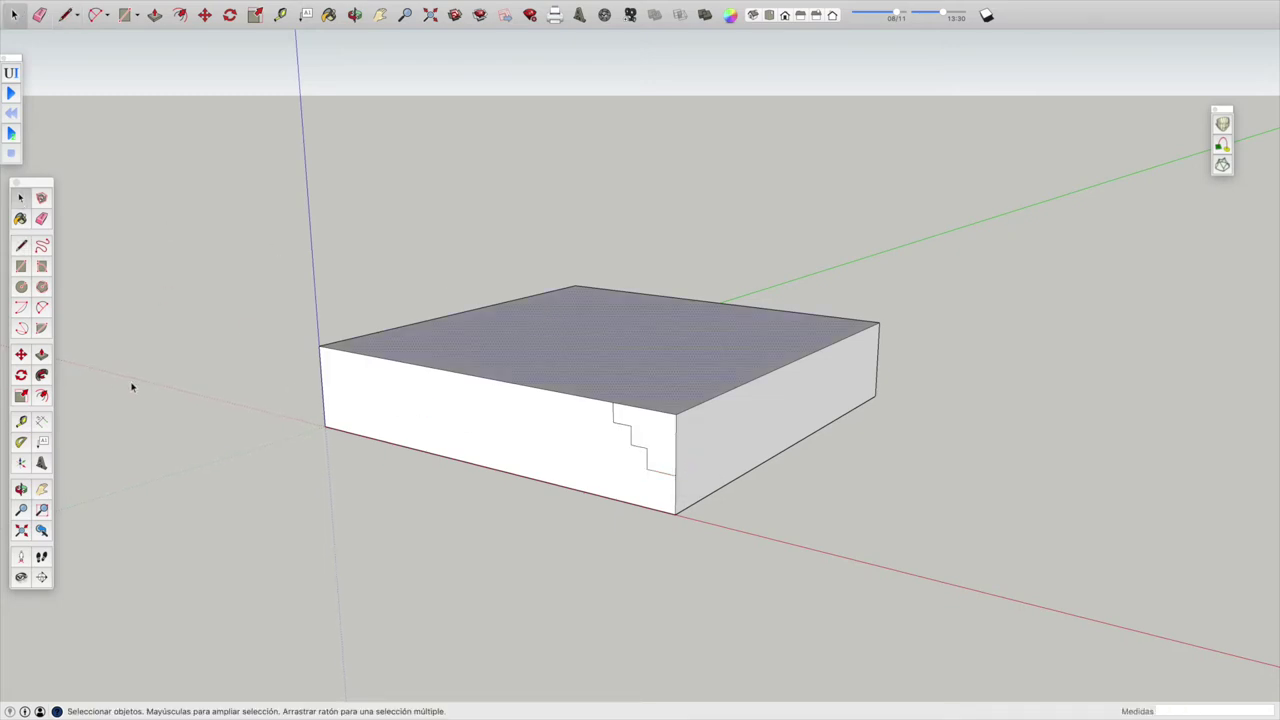
- Sweep the stepped profile around the whole slab with Follow Me, then orbit to view from above
left_click(42, 375)
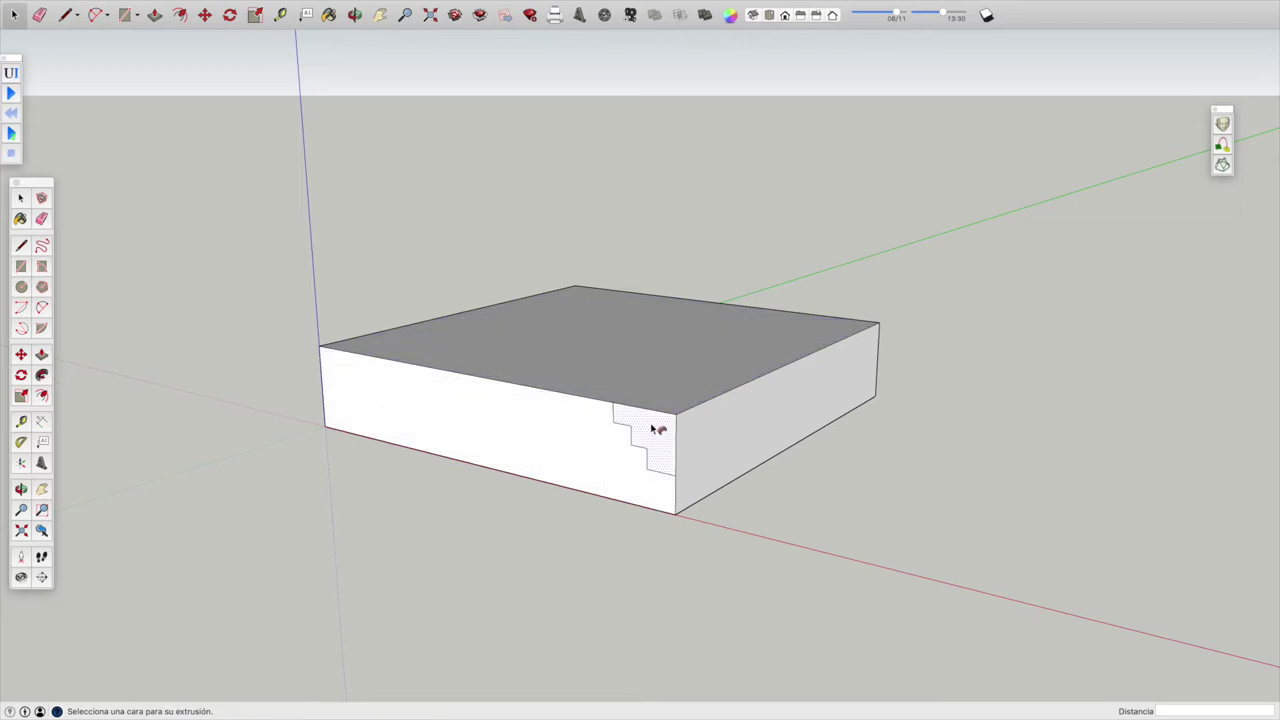
left_click(651, 428)
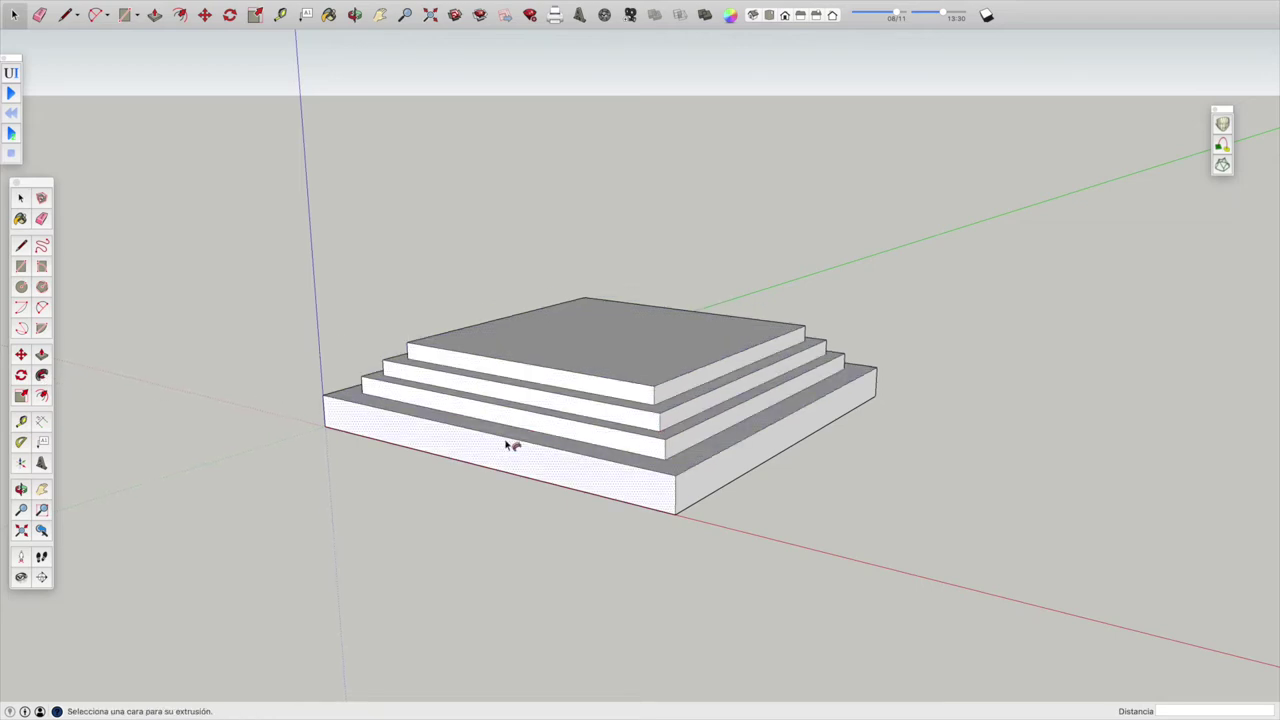
left_click(355, 14)
mouse_move(429, 220)
left_mouse_down()
mouse_move(491, 348)
mouse_move(1051, 340)
mouse_move(1137, 534)
mouse_move(960, 491)
mouse_move(443, 306)
mouse_move(449, 326)
left_mouse_up()
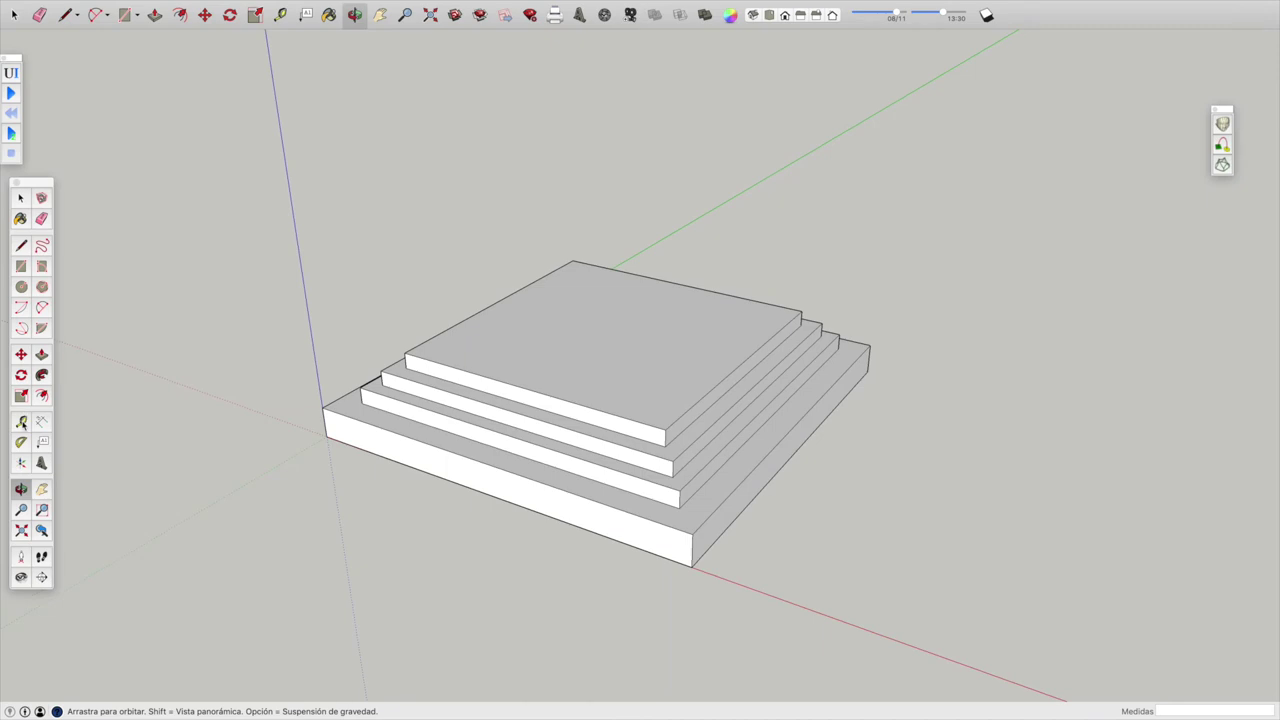
- Lay two corner-to-corner diagonal guides across the pedestal's top with Tape Measure
left_click(20, 421)
left_click(573, 261)
left_click(666, 425)
left_click(404, 353)
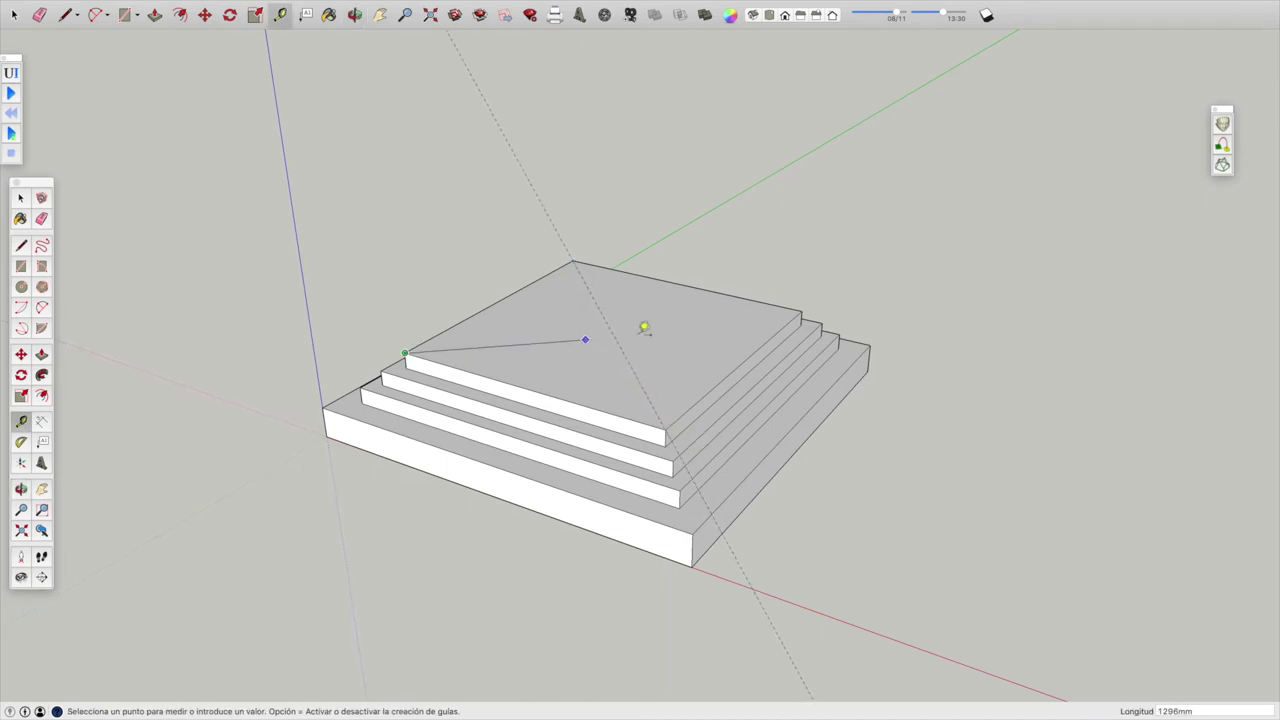
left_click(801, 313)
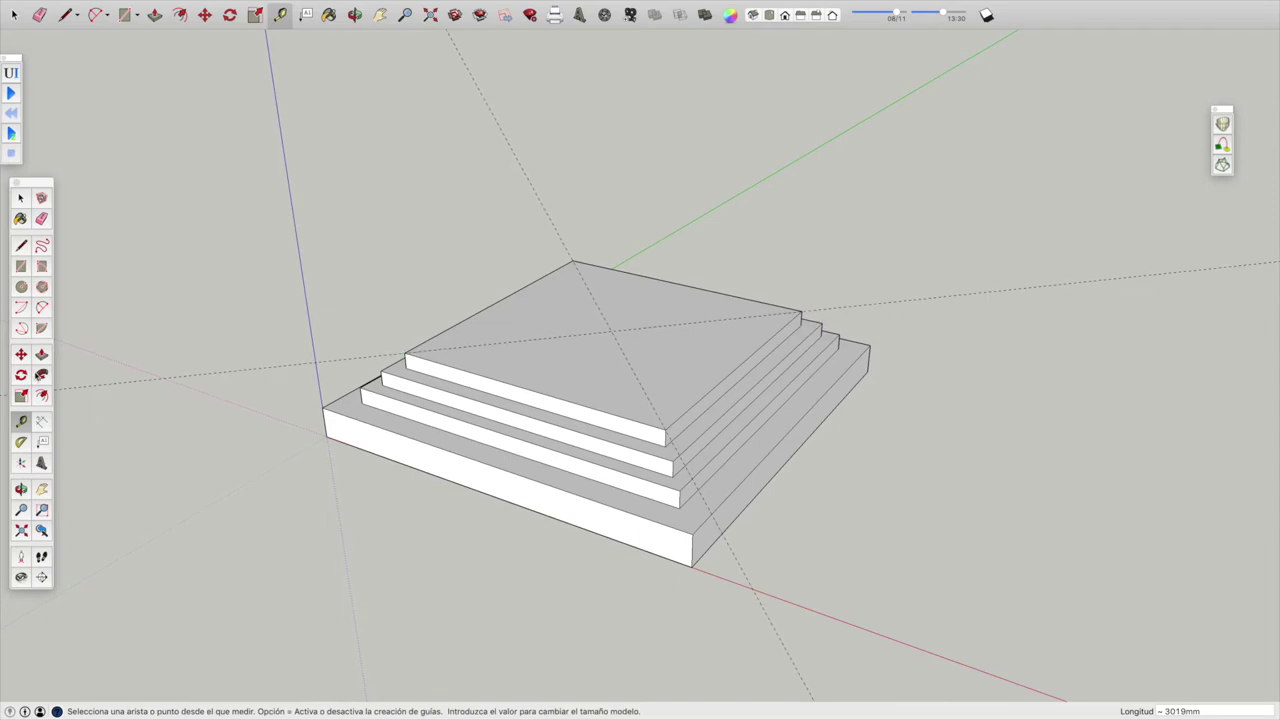
- Draw a 500 mm radius circle centred where the diagonal guides cross
left_click(22, 288)
left_click(611, 330)
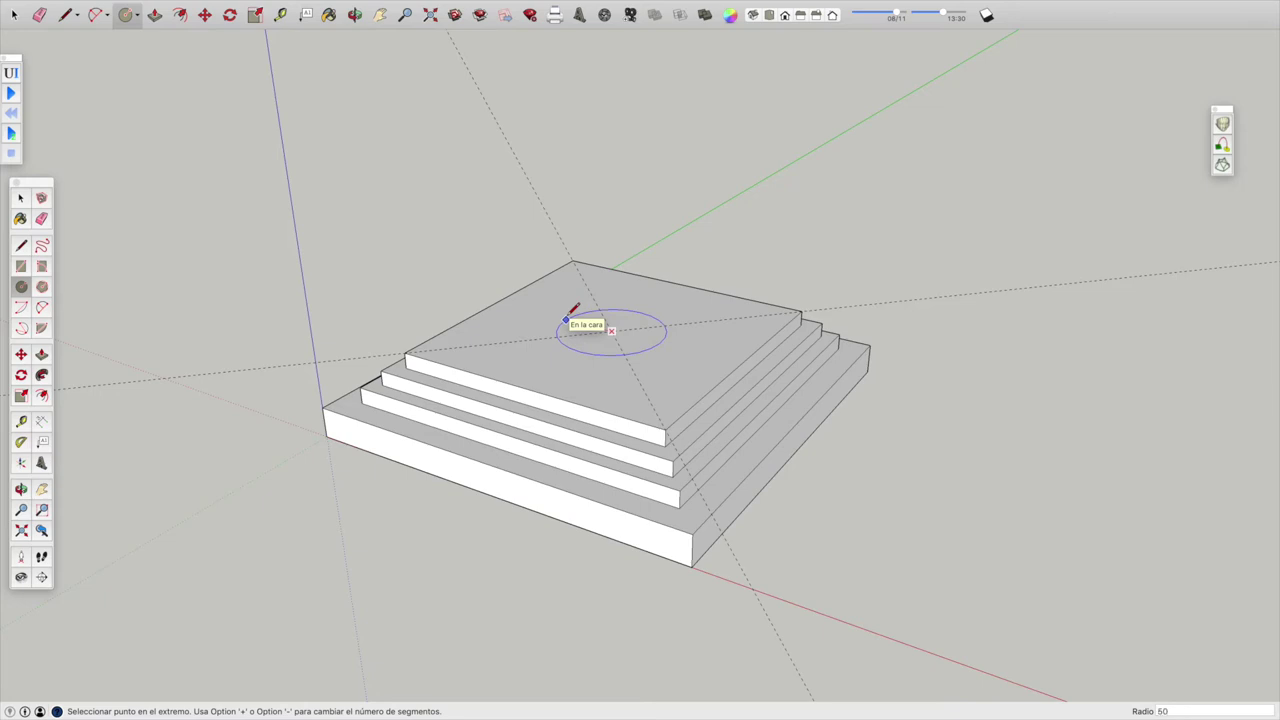
type("0")
left_click(570, 308)
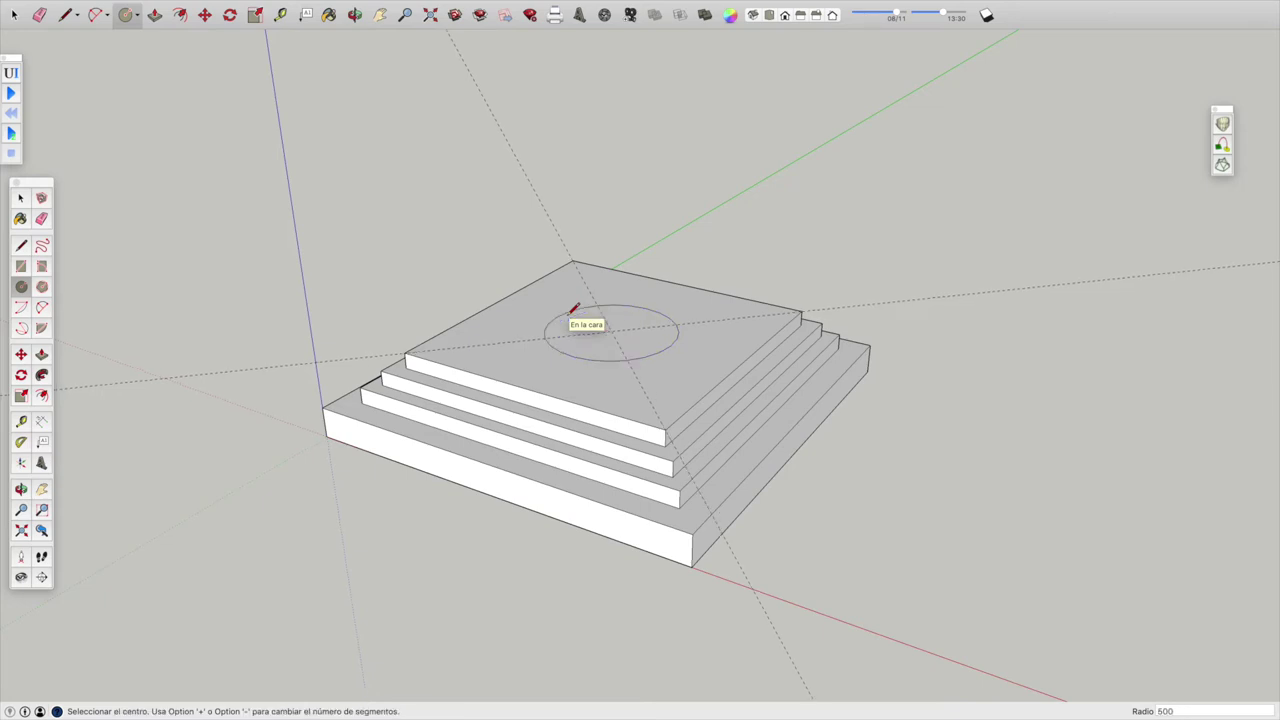
left_click(21, 246)
left_click(663, 323)
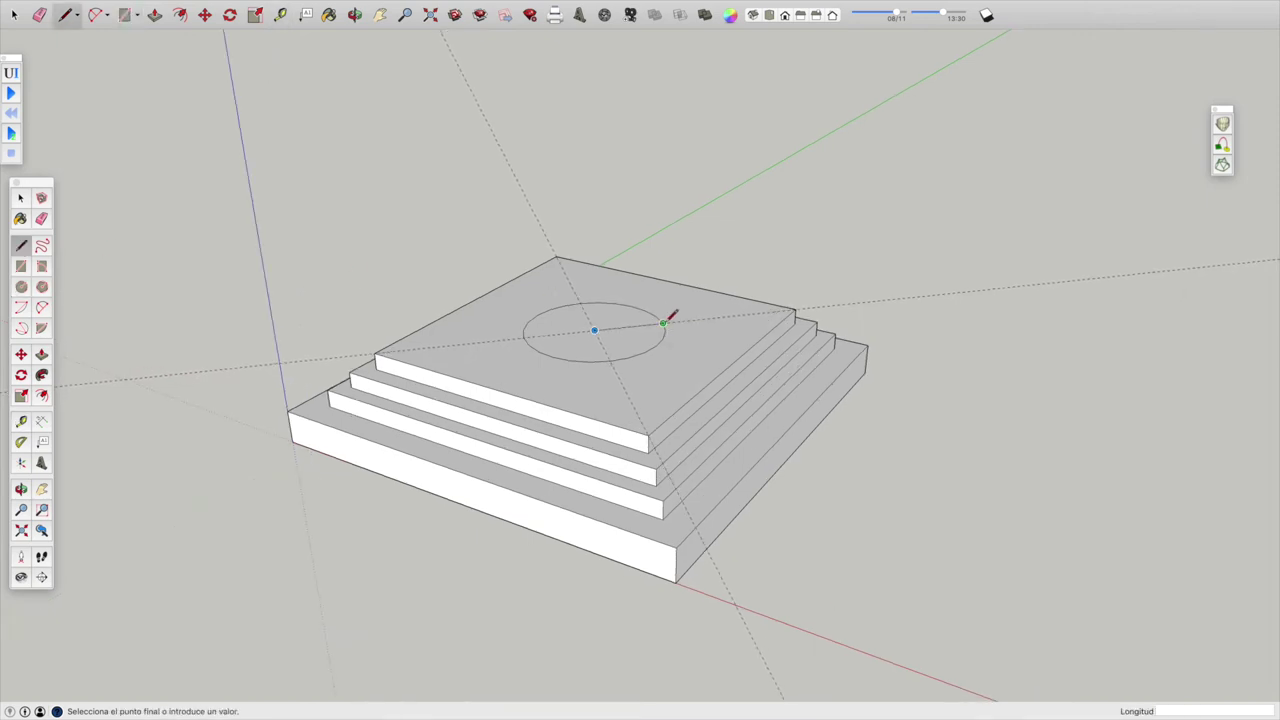
- Draw an upright rectangle rising from the circle's edge along the diagonal guide
left_click(663, 270)
key("Escape")
left_click(707, 318)
left_click(708, 267)
left_click(663, 269)
left_click(707, 318)
left_click(663, 322)
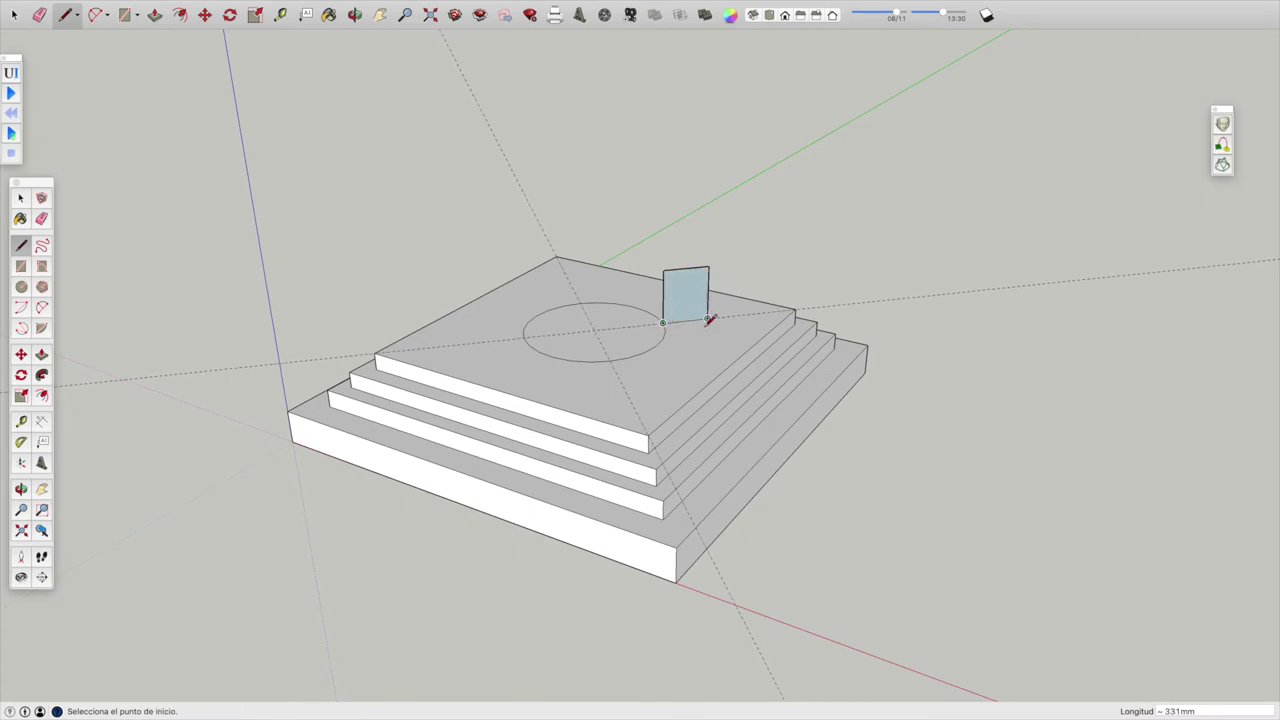
scroll(710, 318, "up", 2)
scroll(726, 323, "up", 2)
scroll(726, 323, "up", 2)
scroll(630, 283, "up", 2)
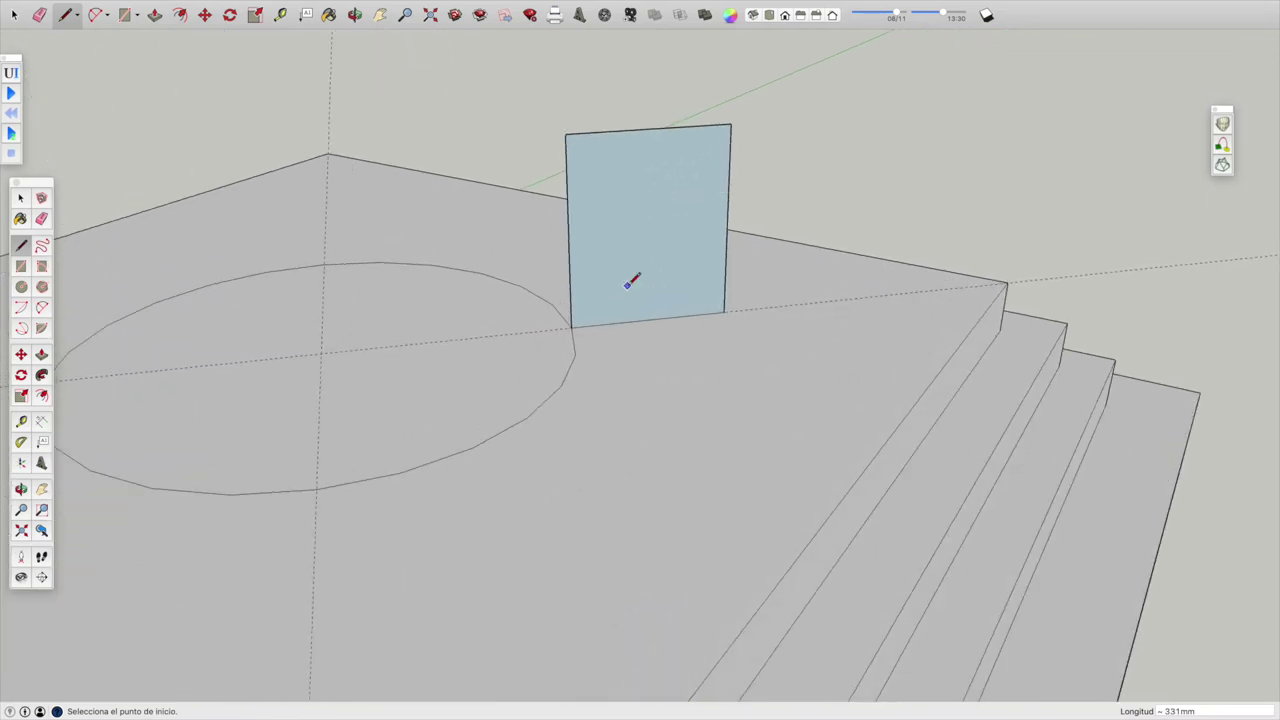
scroll(630, 283, "up", 1)
- In the panel's lower-left corner, draw a short vertical edge, a semicircular arc and a line back to the left edge
left_click(596, 328)
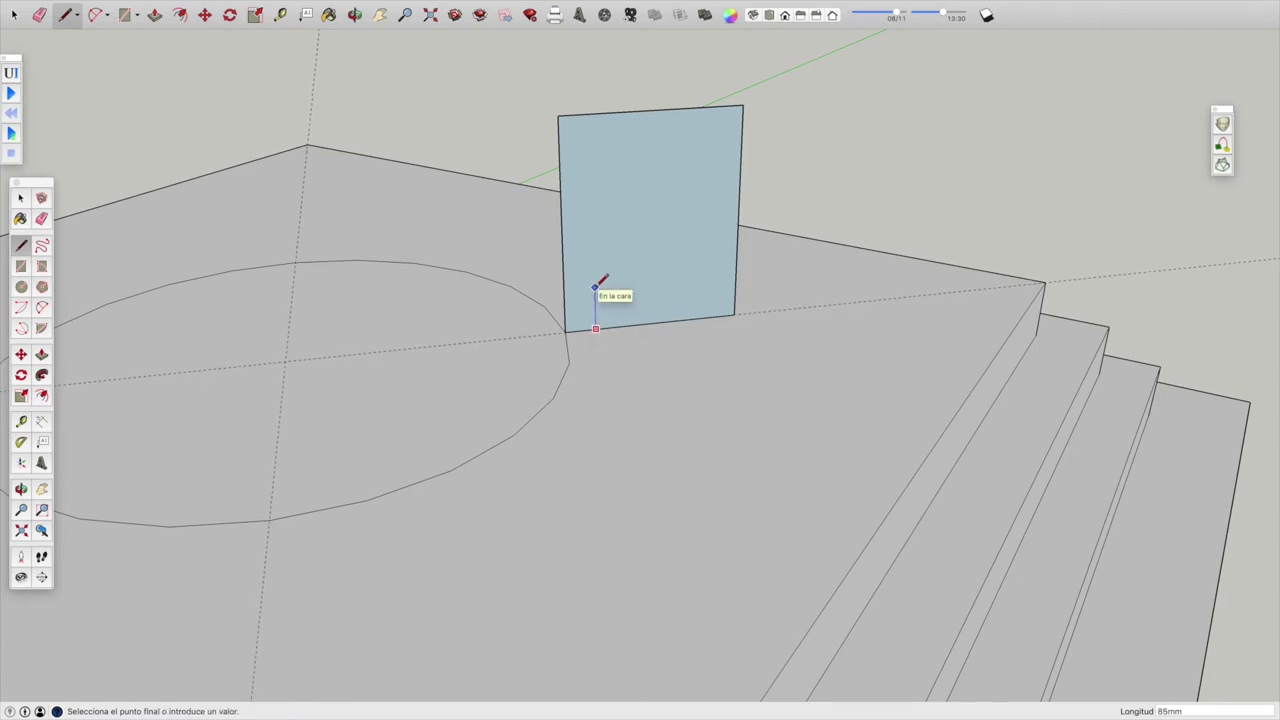
double_click(596, 287)
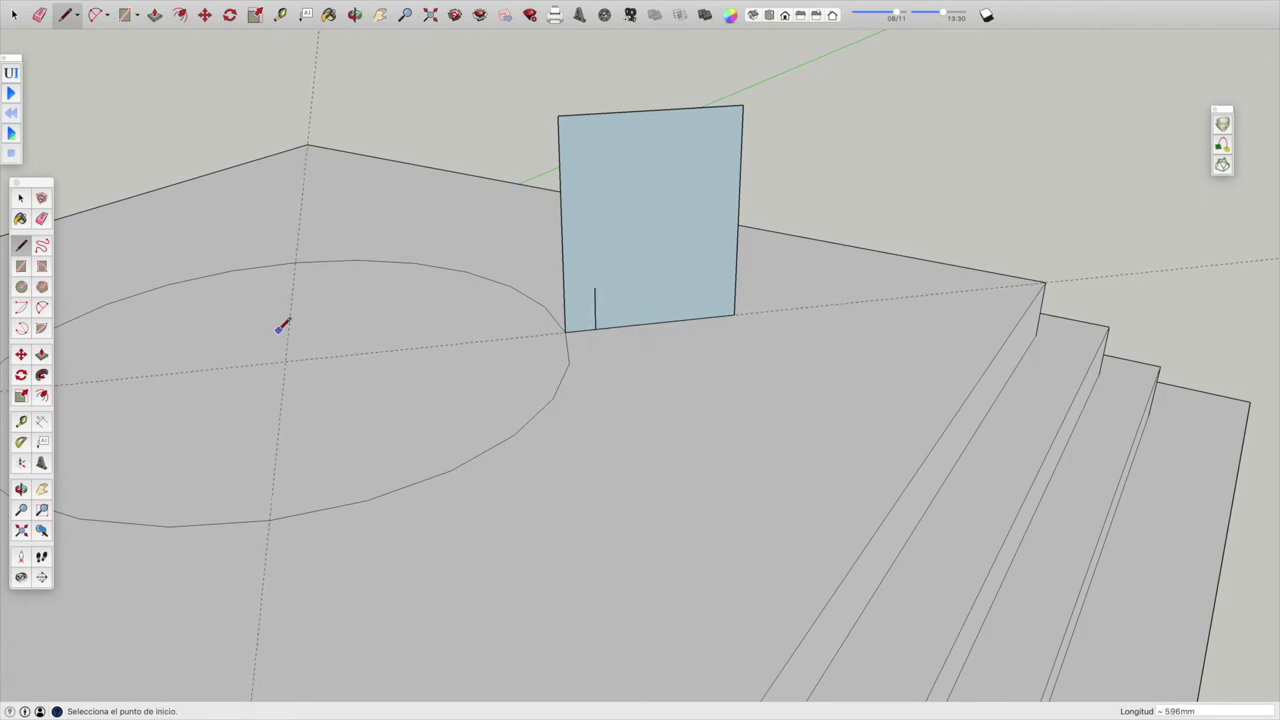
left_click(42, 309)
left_click(595, 287)
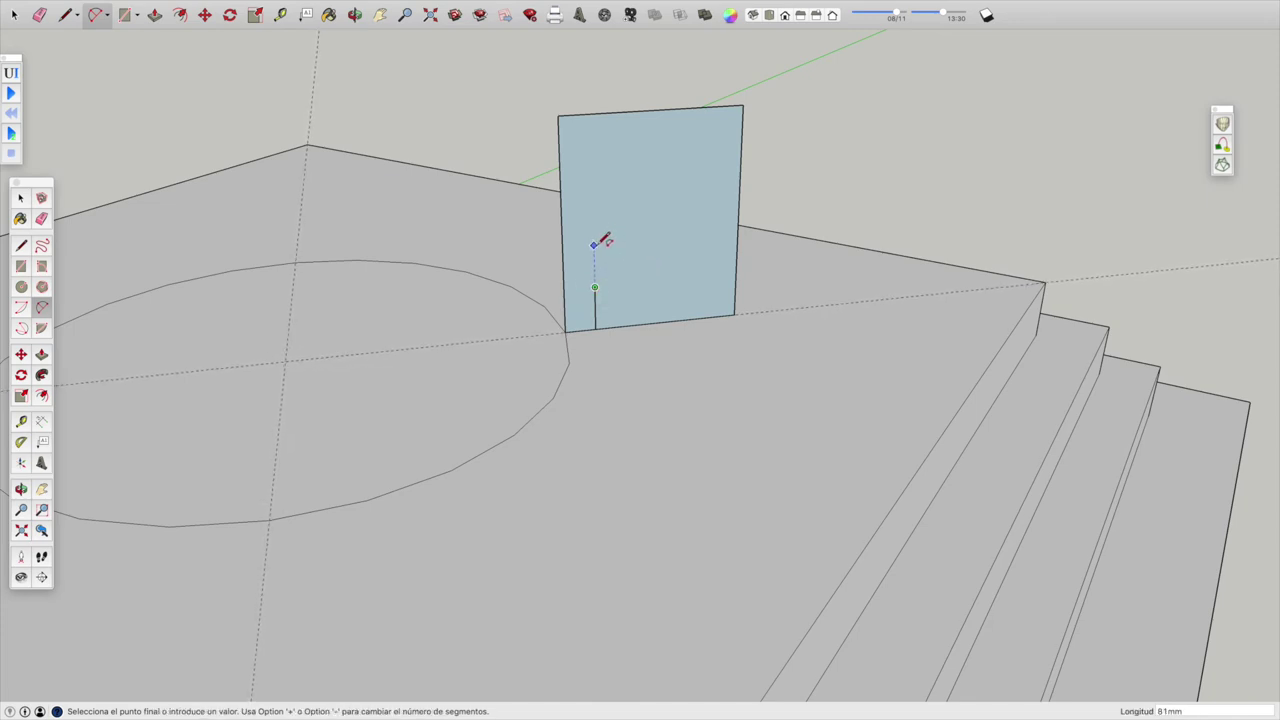
left_click(593, 247)
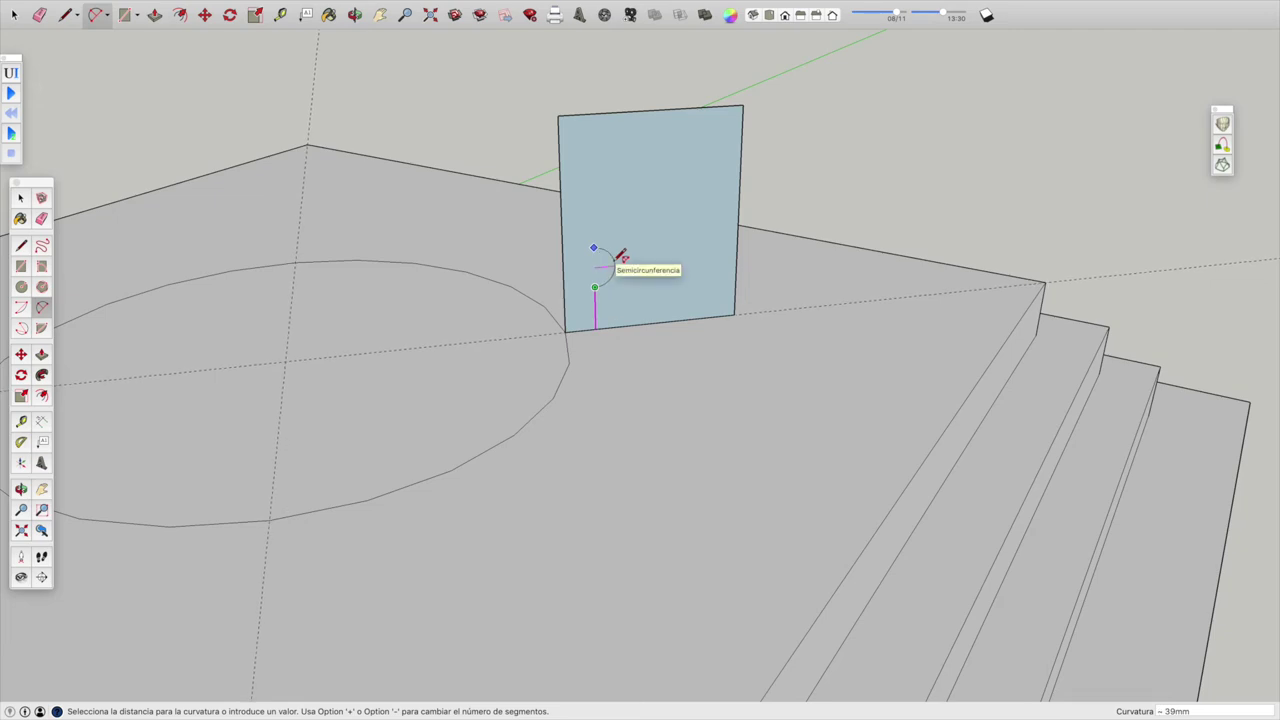
left_click(617, 258)
left_click(21, 245)
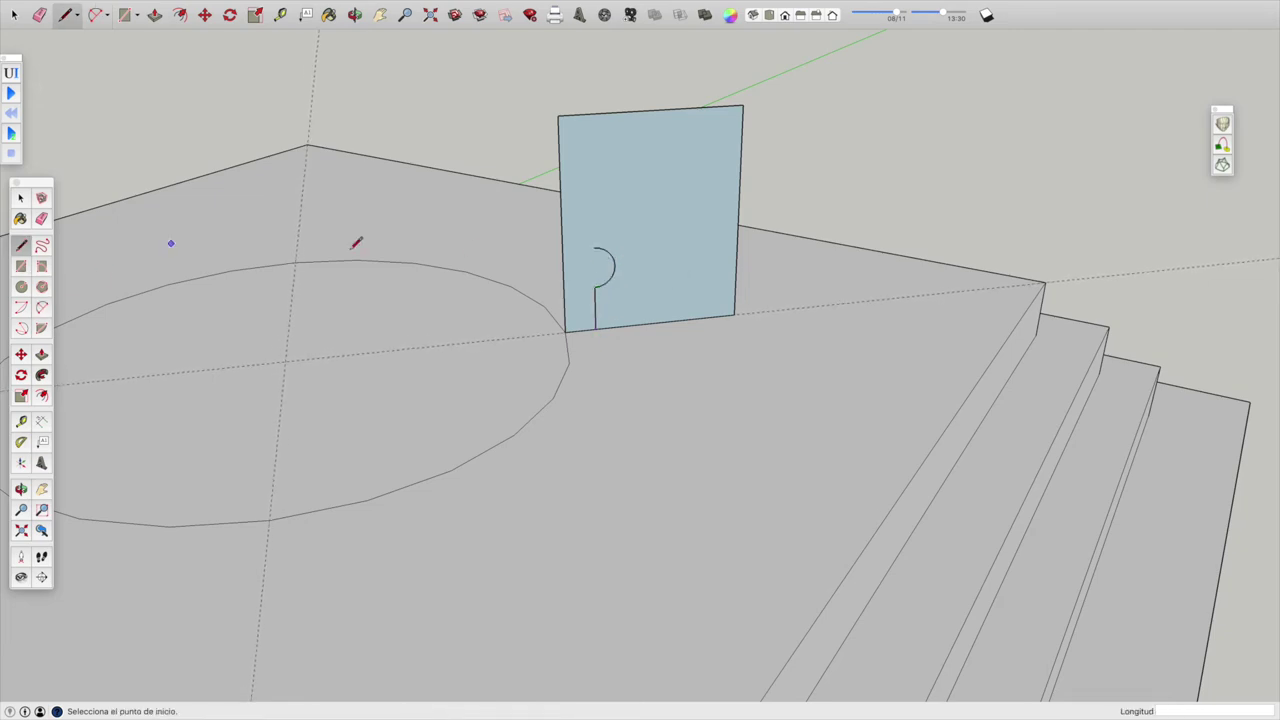
left_click(594, 247)
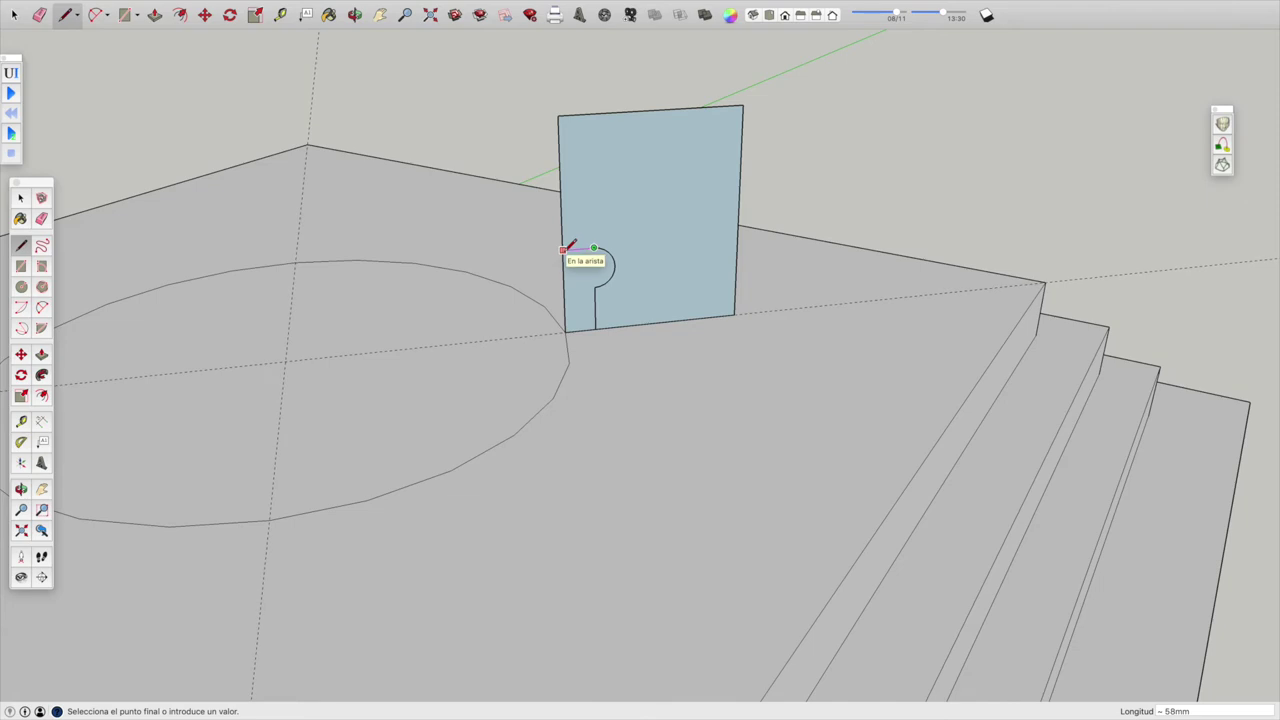
left_click(563, 249)
- Erase the construction rectangle's extra edges, leaving only the P-shaped profile
left_click(41, 218)
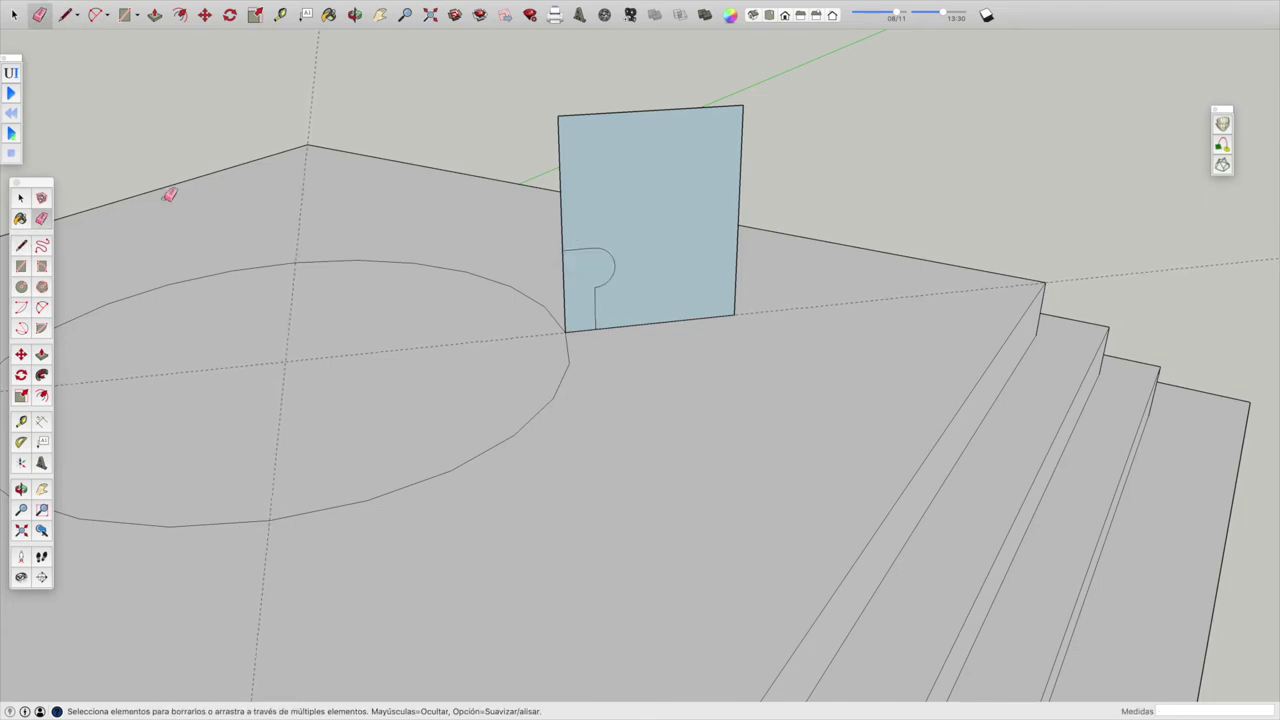
left_click(744, 105)
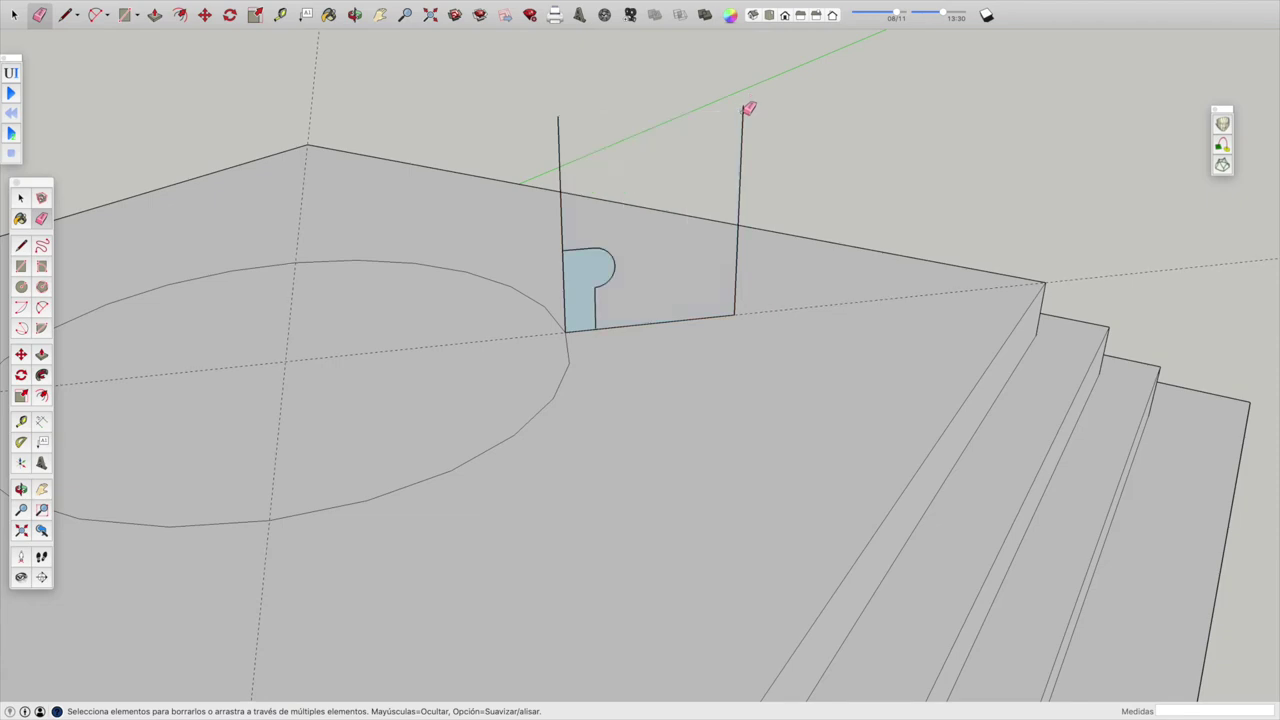
left_click(744, 108)
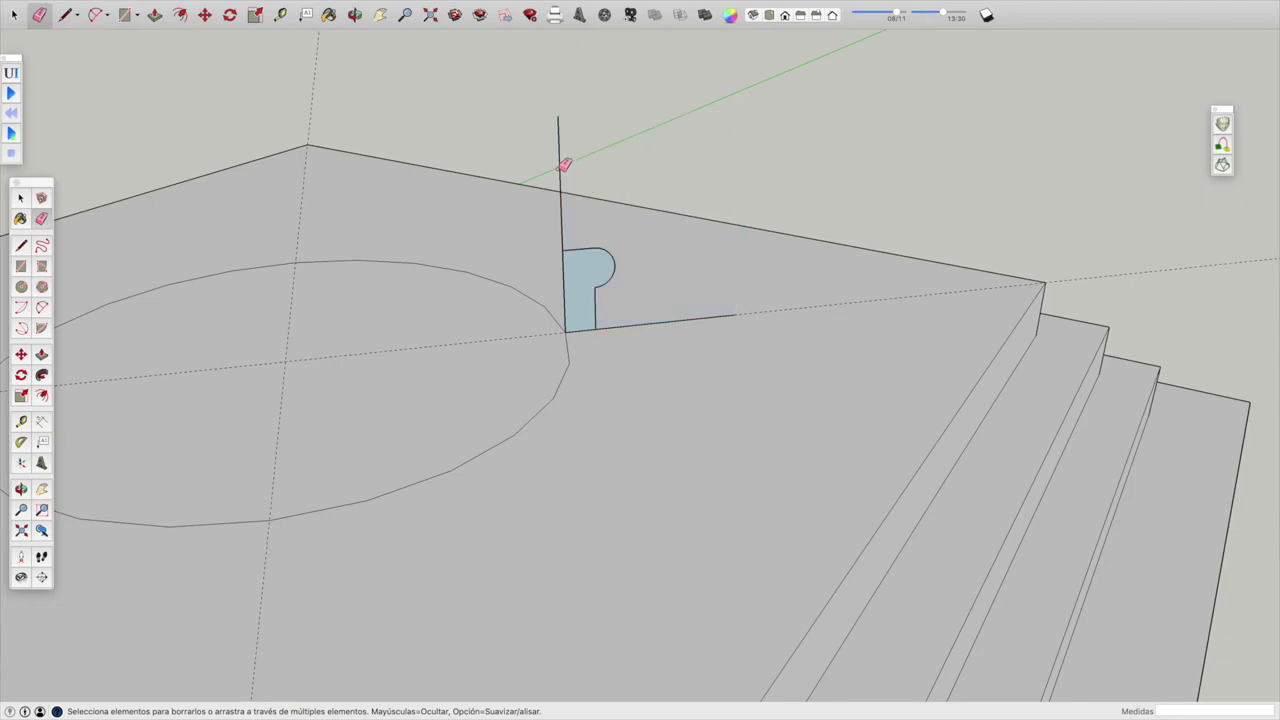
left_click(562, 166)
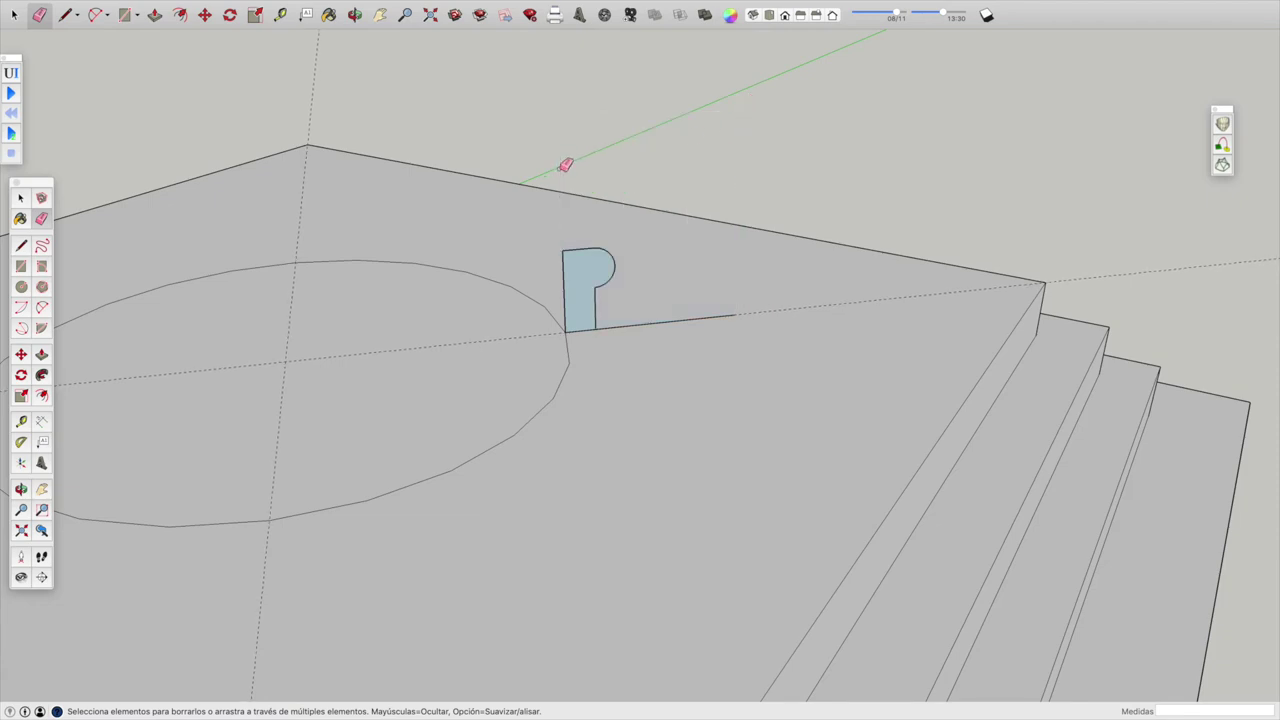
left_click(721, 316)
- Select the circle as the path and sweep the P profile around it with Follow Me
left_click(20, 199)
left_click(426, 266)
left_click(42, 376)
left_click(585, 293)
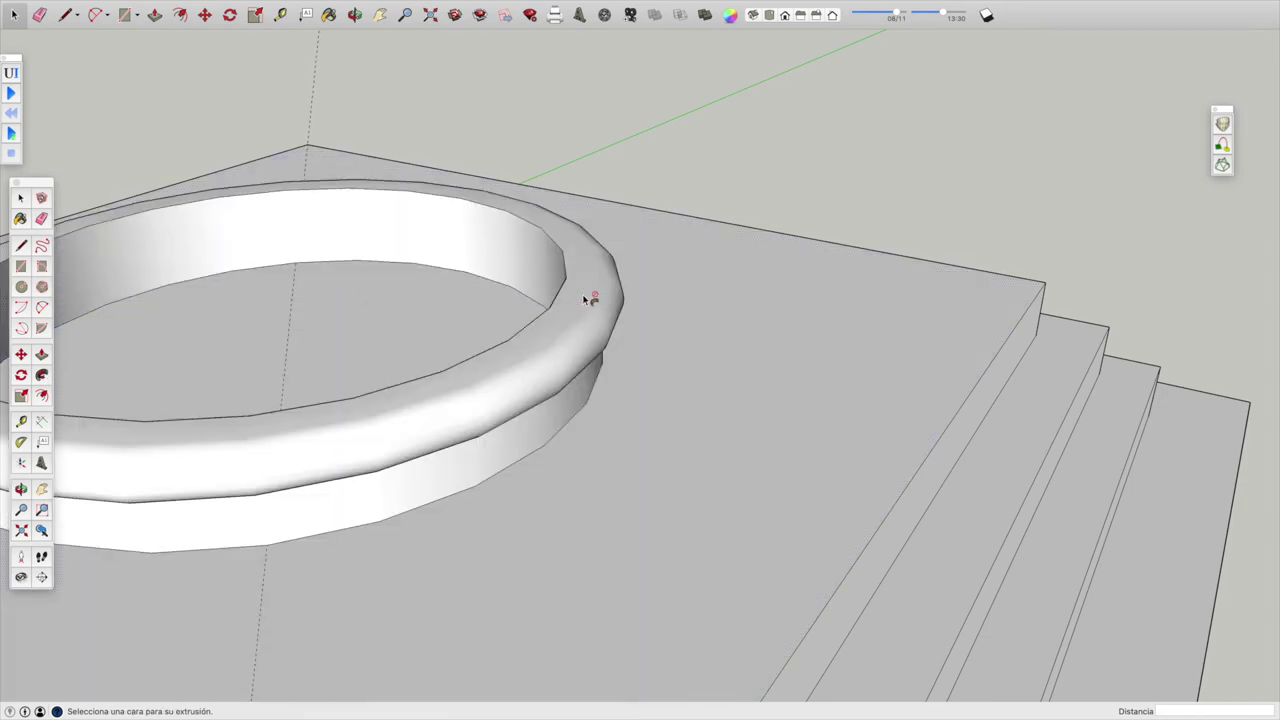
scroll(585, 297, "down", 3)
scroll(585, 297, "down", 3)
scroll(585, 297, "down", 2)
scroll(585, 297, "down", 2)
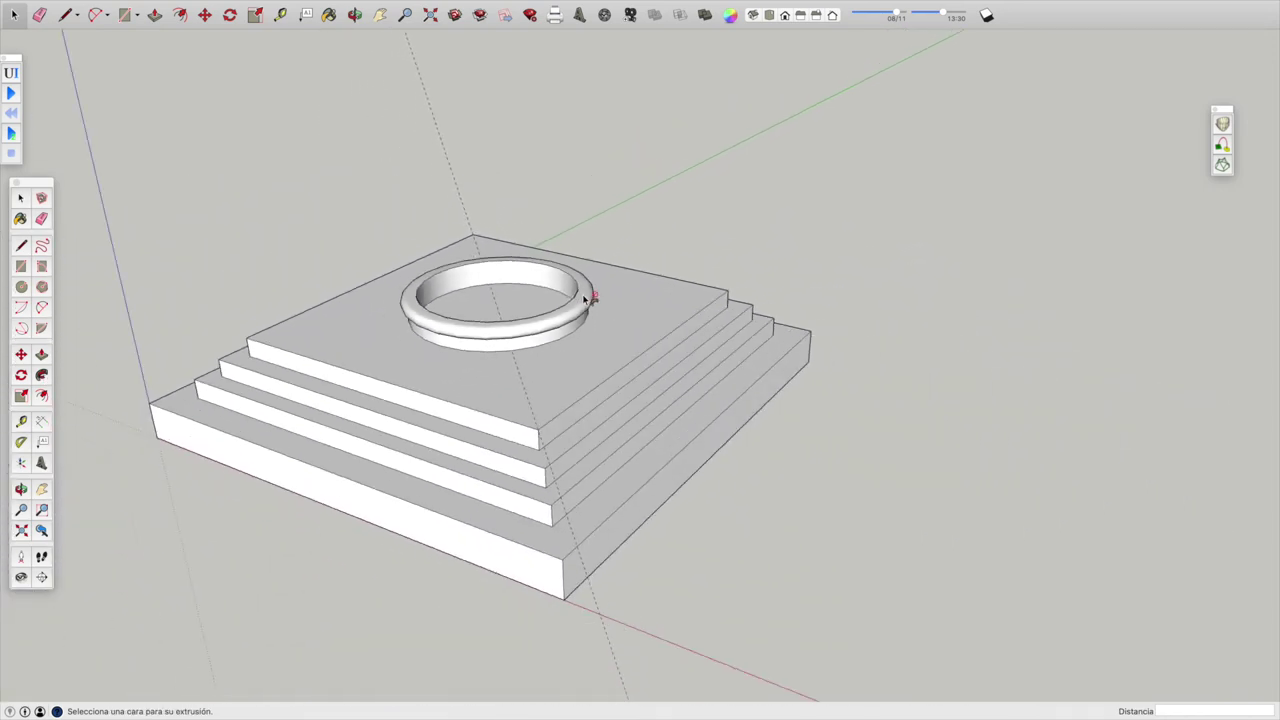
scroll(585, 297, "down", 2)
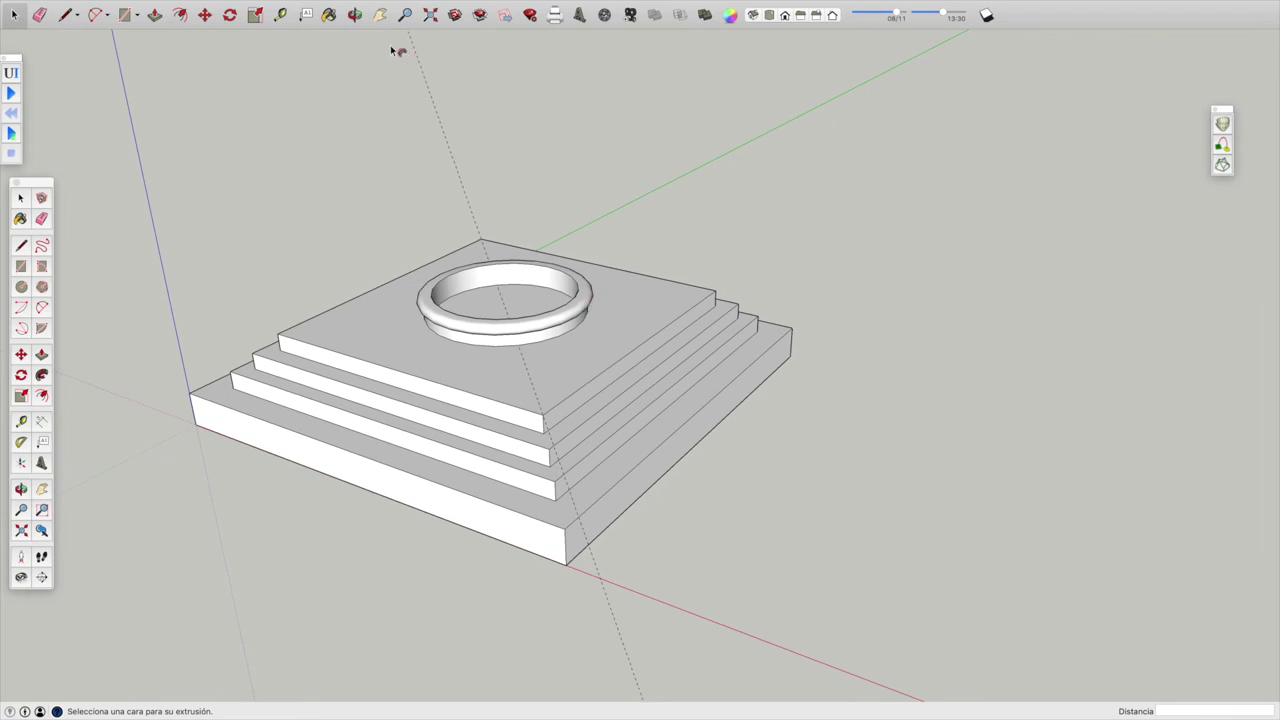
left_click(355, 14)
- Orbit around the pedestal, clear the diagonal guides, and window-select the whole pedestal and ring
mouse_move(292, 333)
left_mouse_down()
mouse_move(924, 289)
mouse_move(891, 340)
mouse_move(529, 420)
mouse_move(197, 321)
left_mouse_up()
left_click_drag(571, 306, 498, 335)
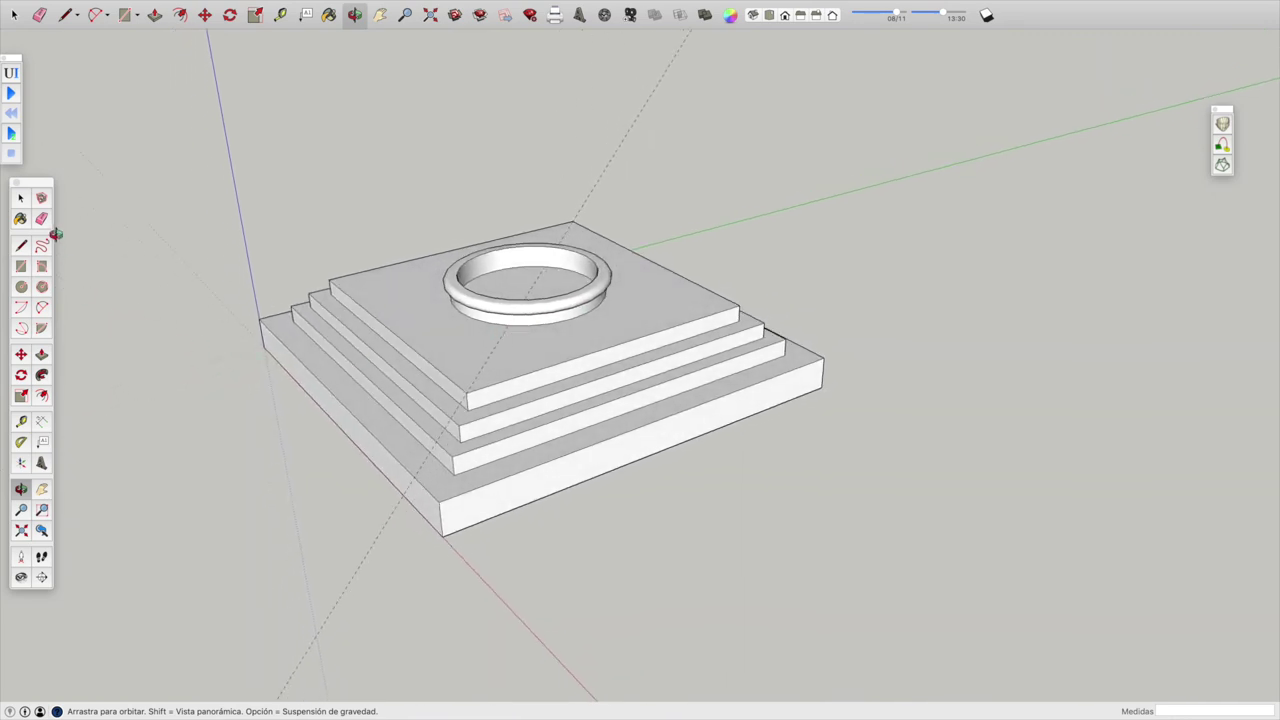
left_click(41, 219)
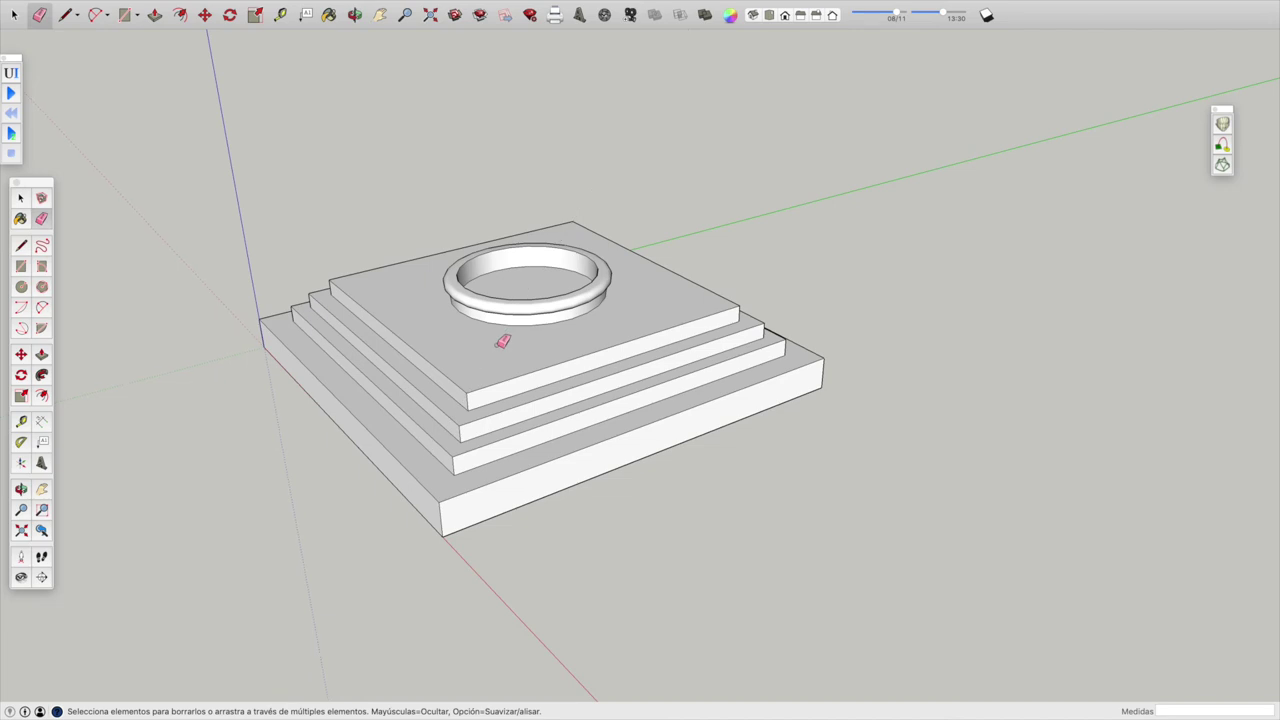
scroll(535, 277, "up", 2)
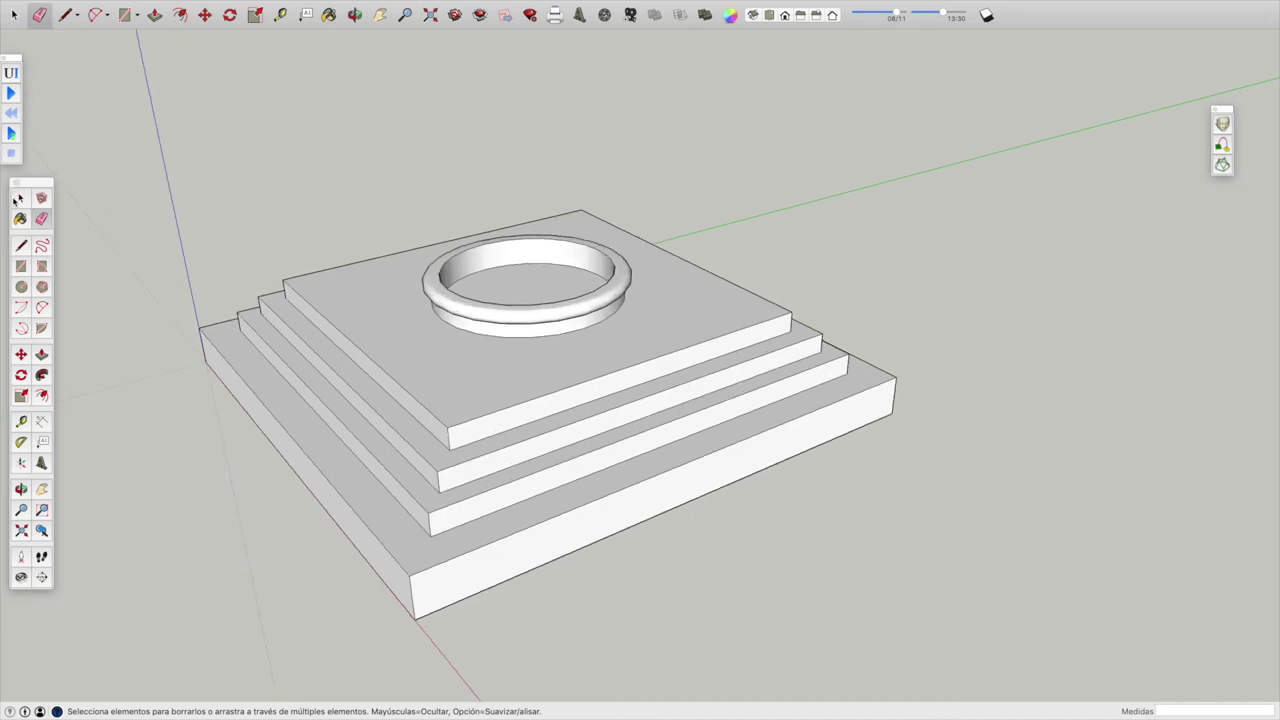
left_click(21, 199)
left_click_drag(158, 172, 998, 670)
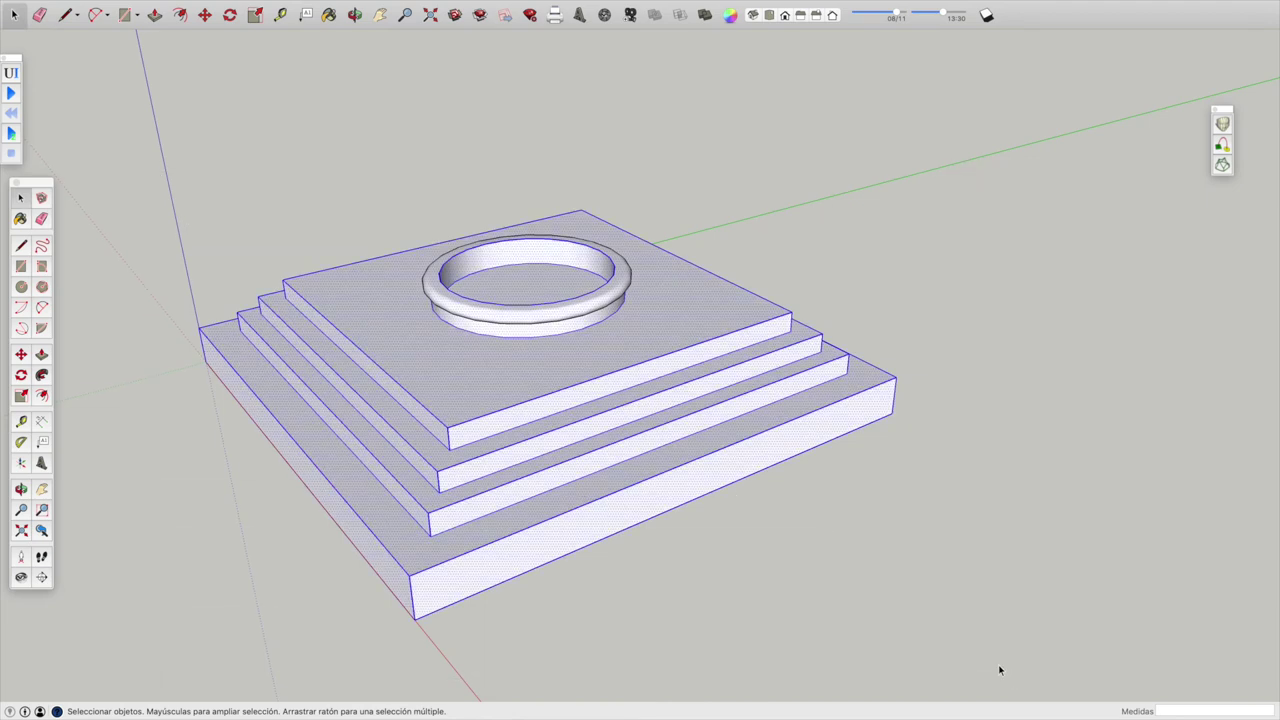
- Paint the selected pedestal and ring with a grey stone from the Piedra collection
left_click(329, 15)
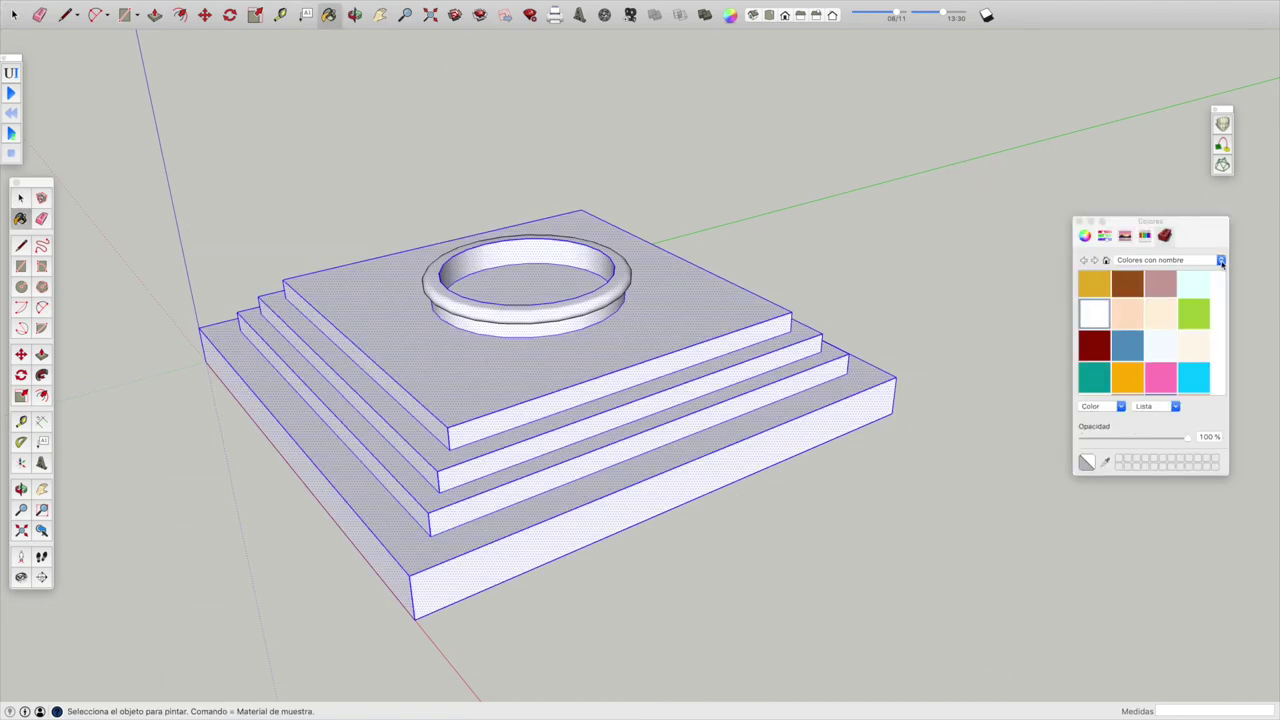
left_click(1221, 261)
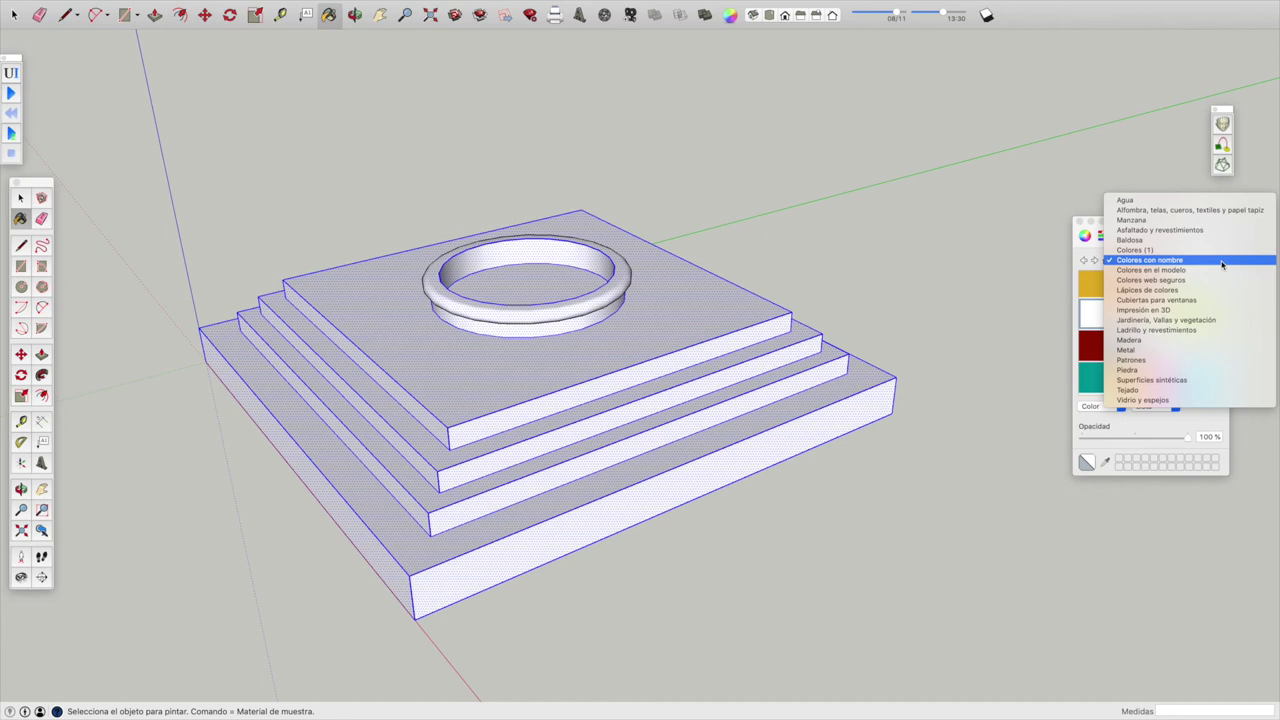
left_click(1141, 370)
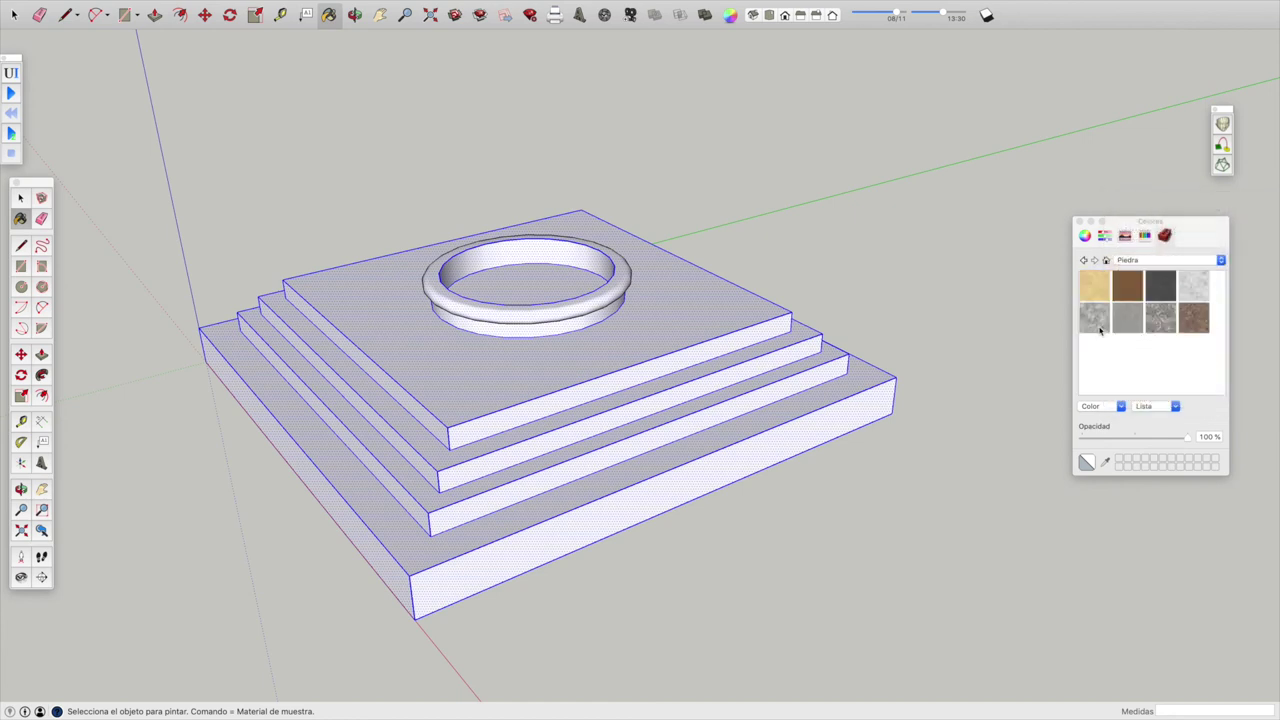
left_click(1138, 323)
left_click(876, 373)
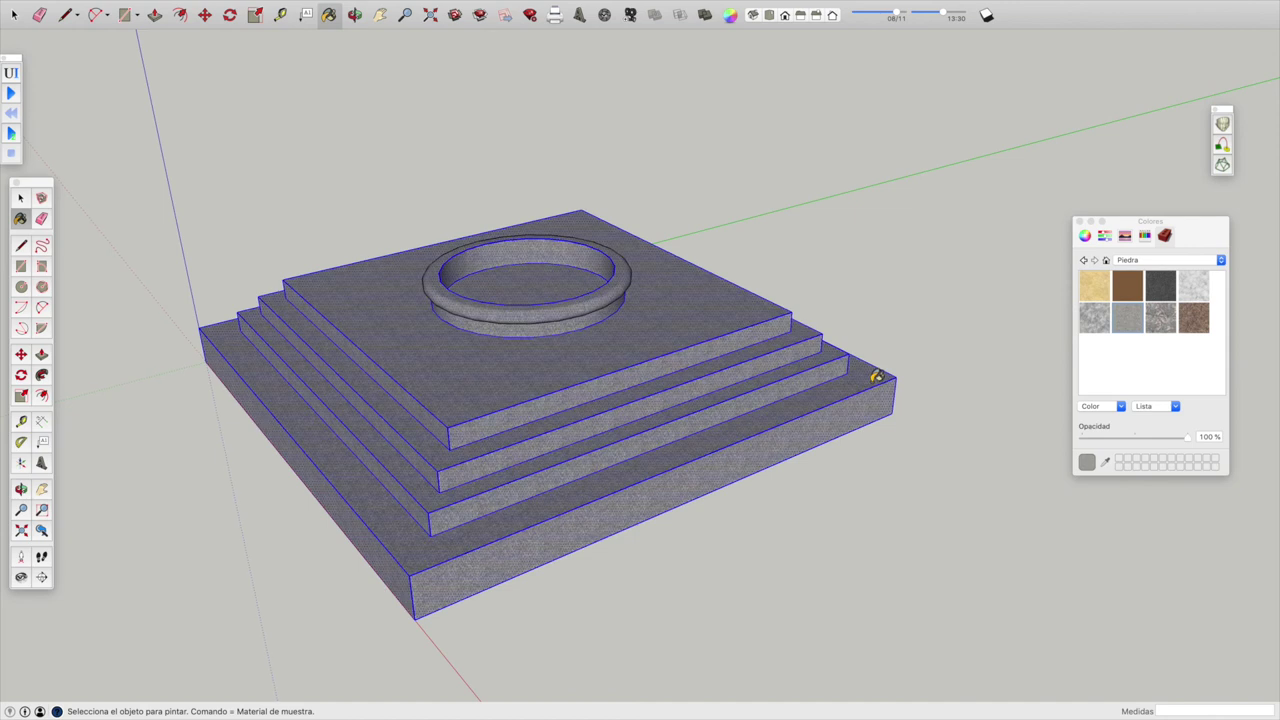
- Deselect the pedestal and window-select the ring on top
left_click(20, 198)
left_click(277, 211)
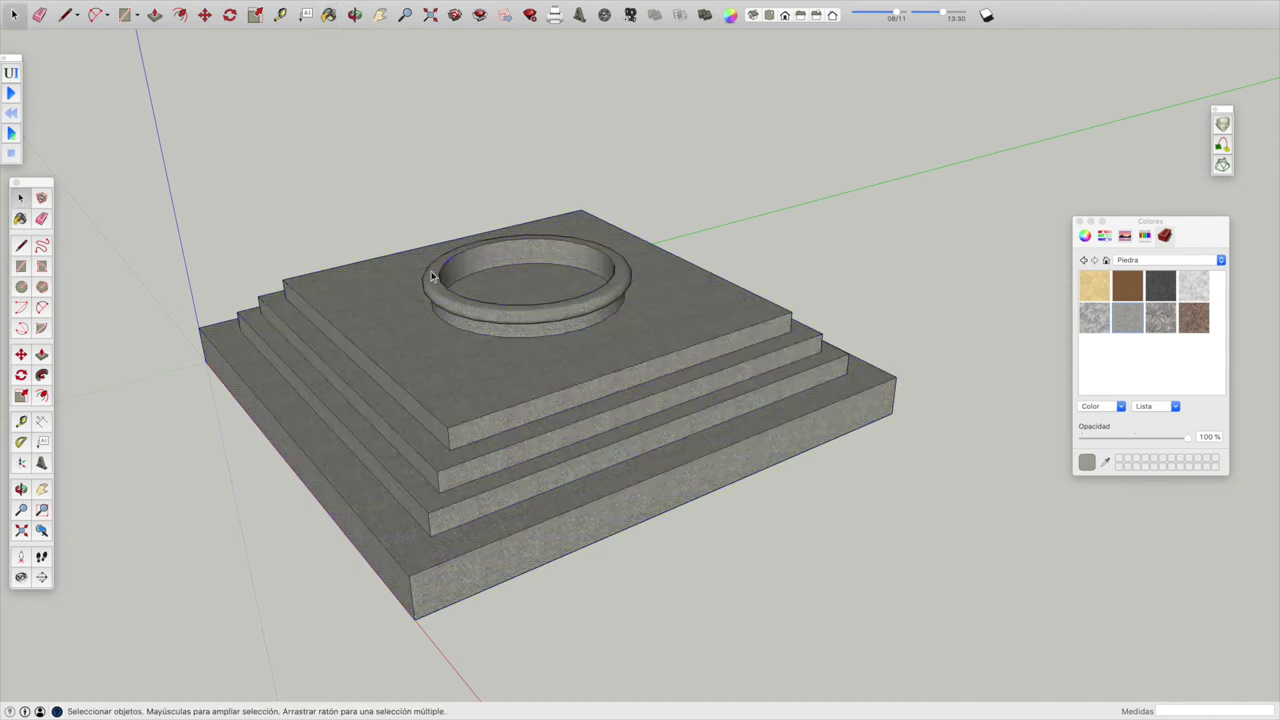
mouse_move(405, 220)
left_mouse_down()
mouse_move(592, 334)
mouse_move(637, 341)
left_mouse_up()
- Paint the selected ring with the brown Piedra arenisca sandstone material
left_click(1128, 288)
left_click(624, 279)
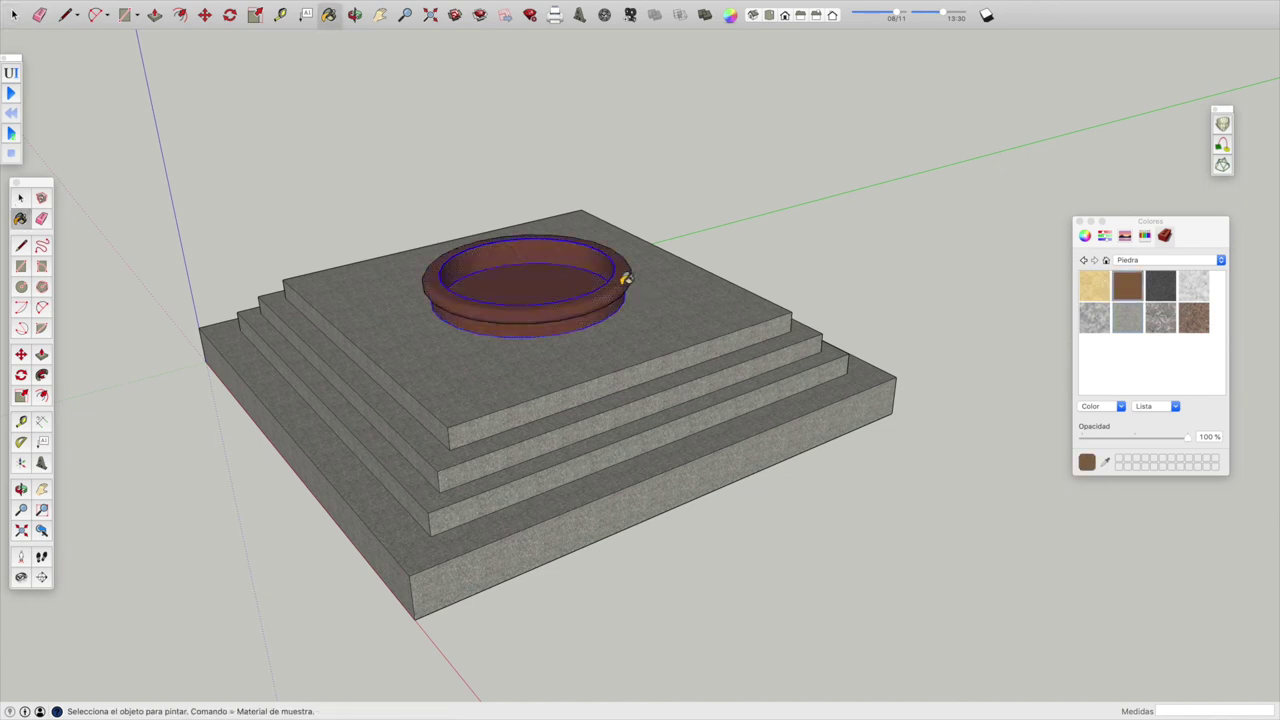
left_click(20, 198)
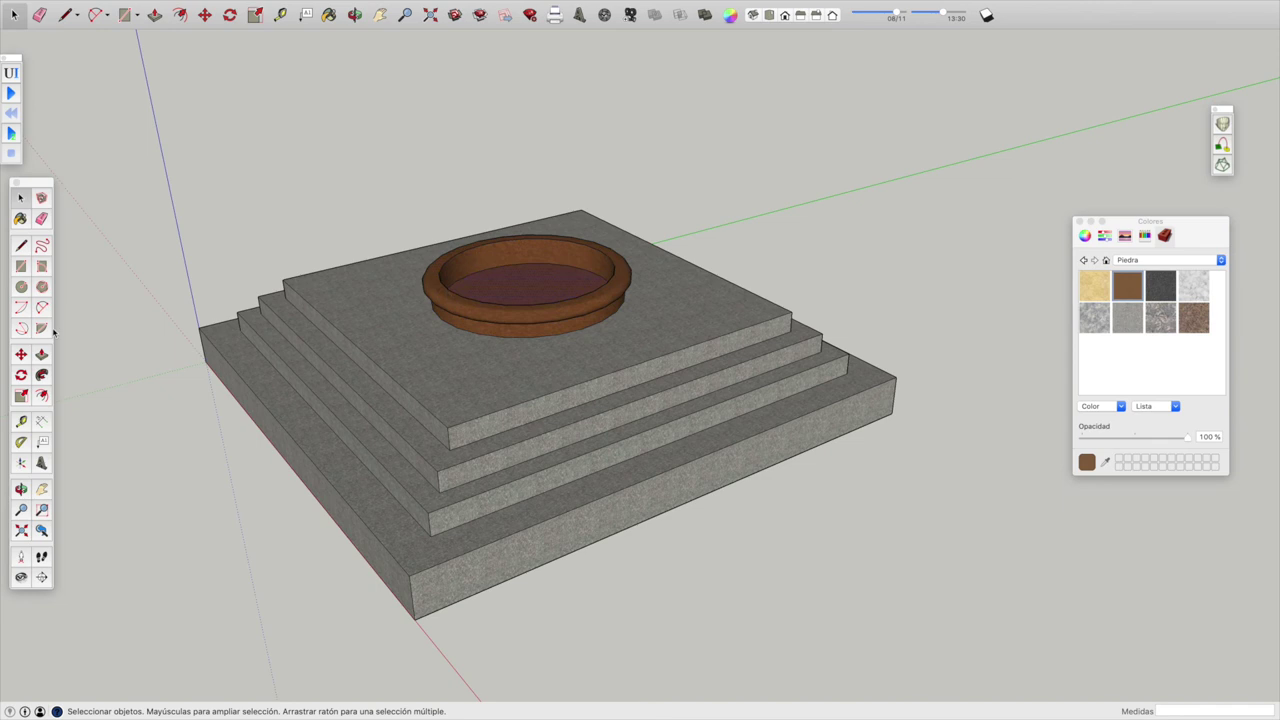
left_click(1220, 262)
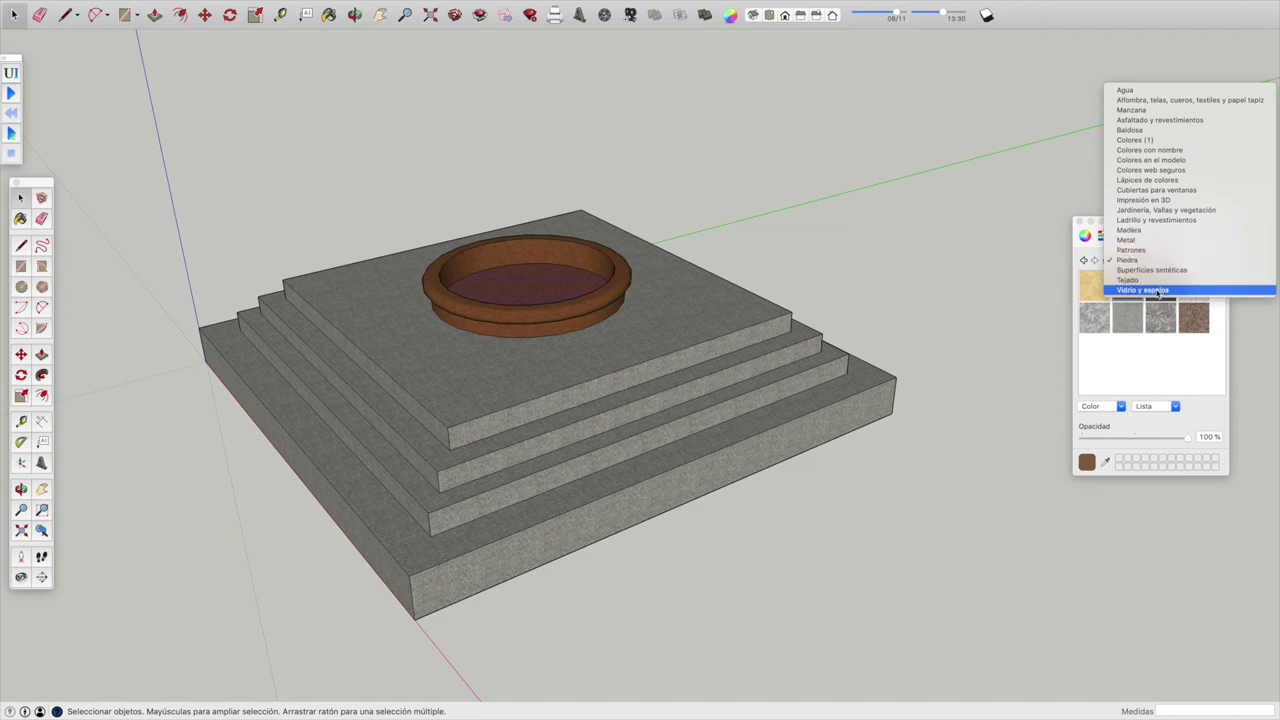
- Paint the basin floor with a translucent teal Vidrio y espejos glass at 48% opacity
left_click(1158, 290)
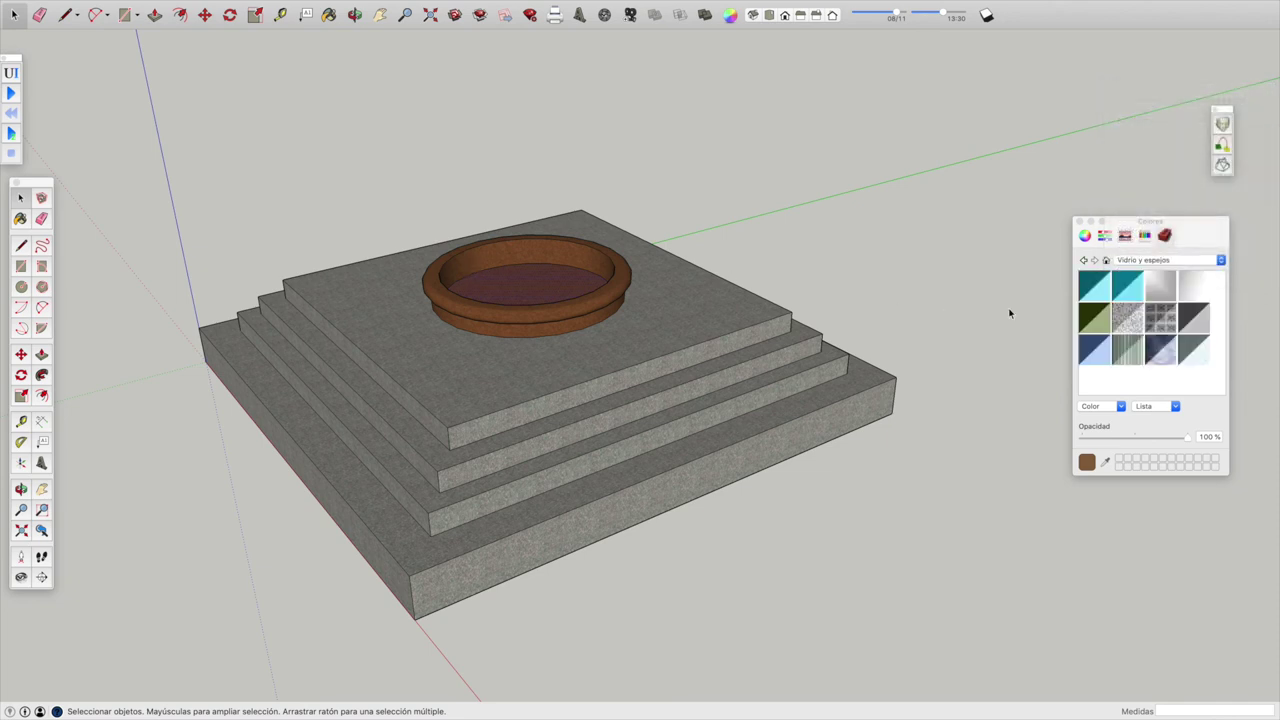
left_click(1098, 287)
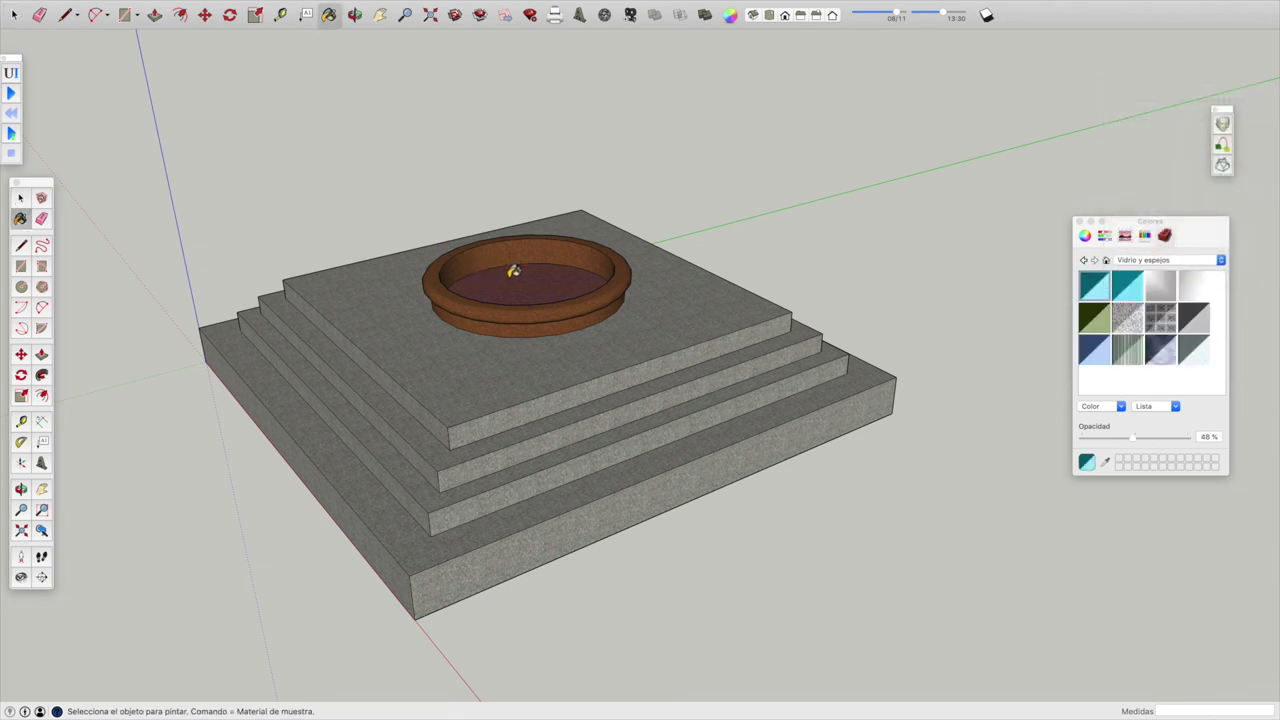
left_click(513, 272)
- Push/Pull the glass water surface up about 99 mm inside the basin
left_click(21, 199)
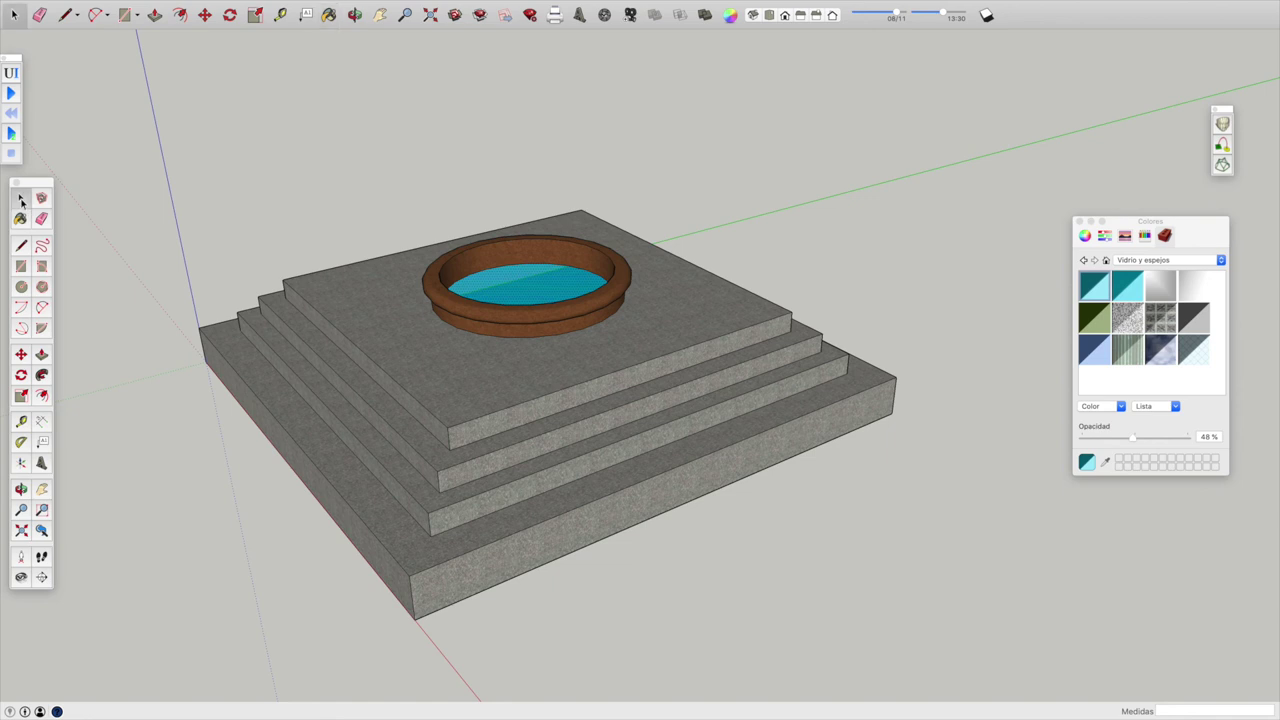
key("p")
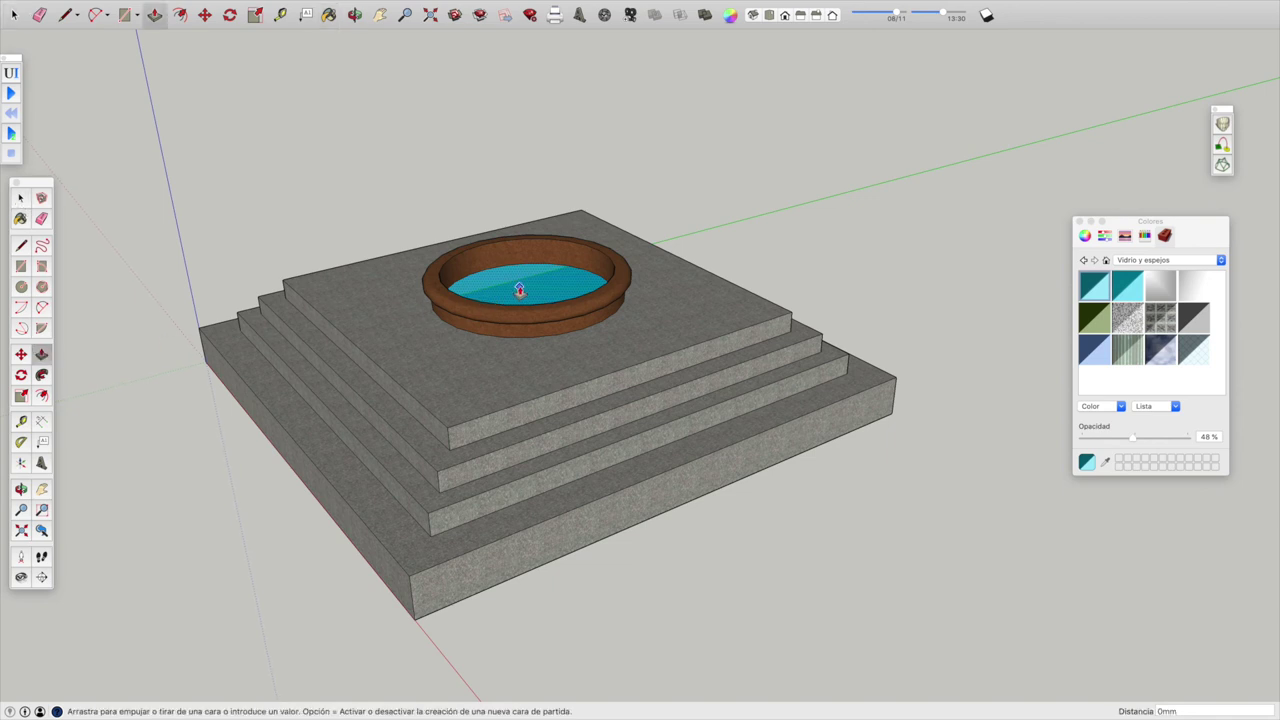
left_click_drag(518, 292, 519, 283)
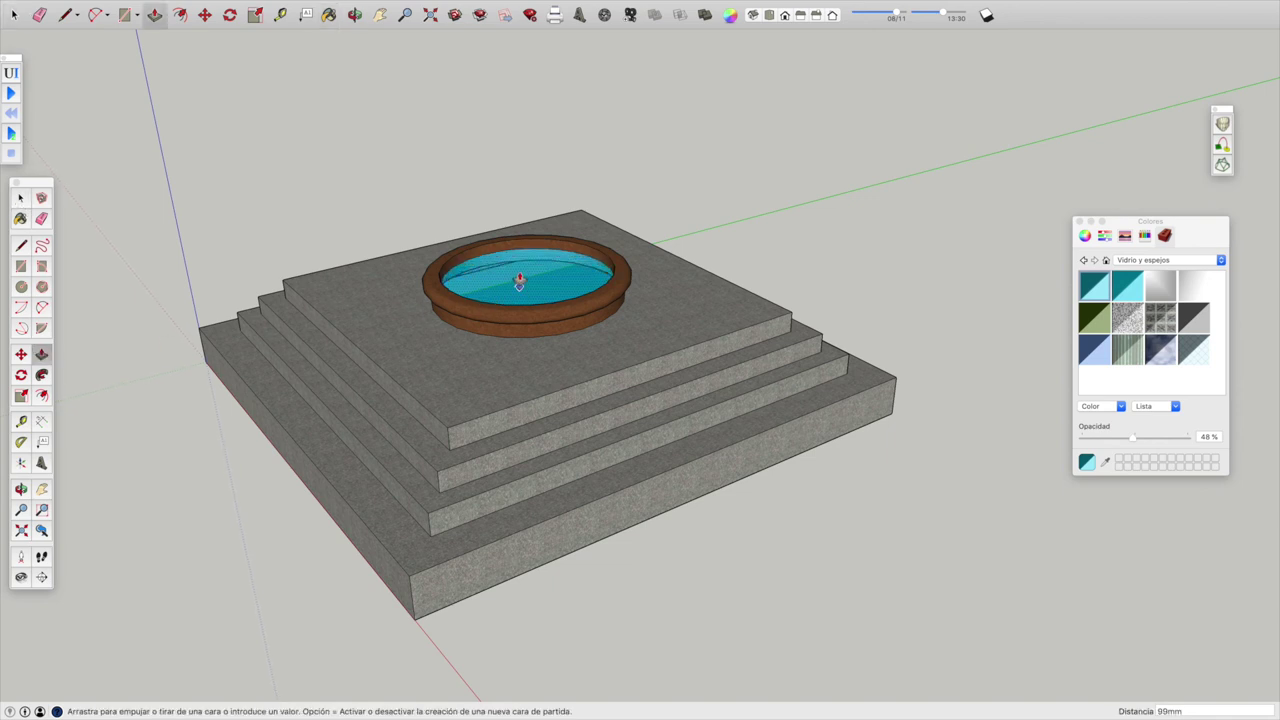